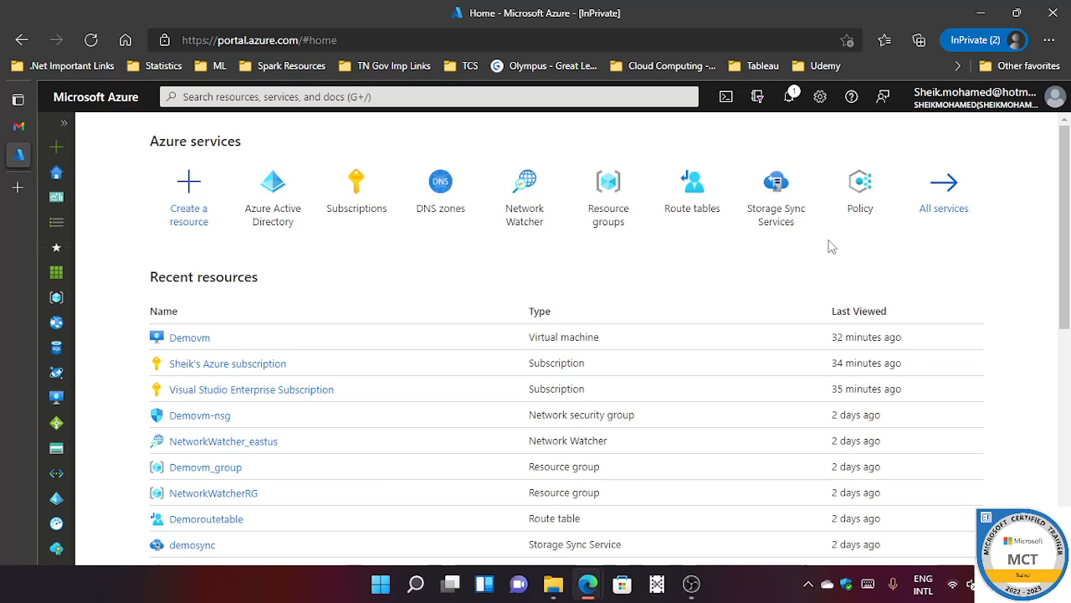
- Open Azure Active Directory's All users list and scroll its three-user table sideways and back
click(273, 209)
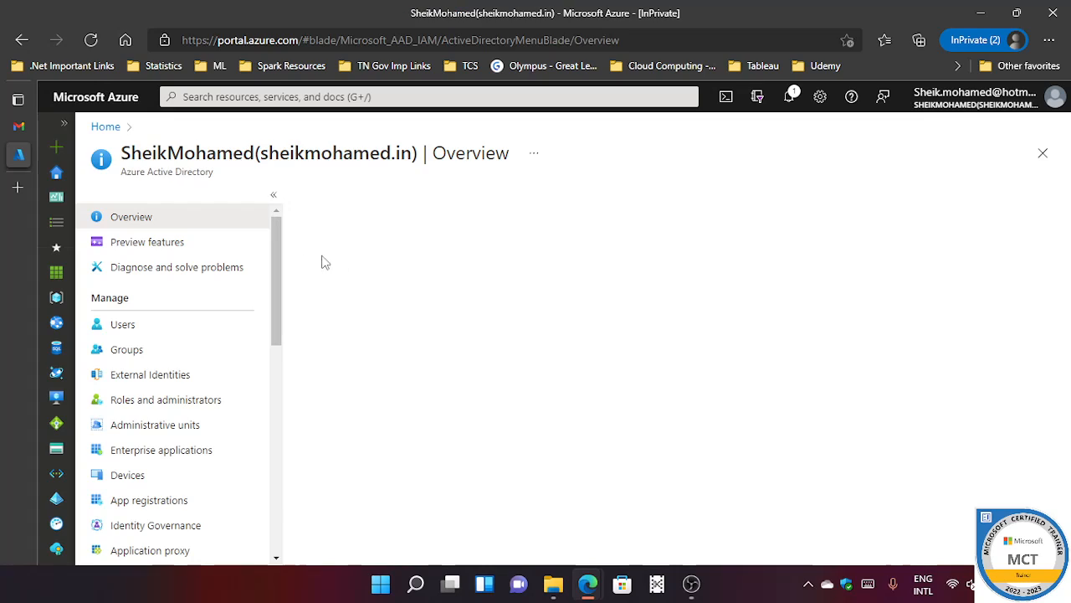
click(225, 325)
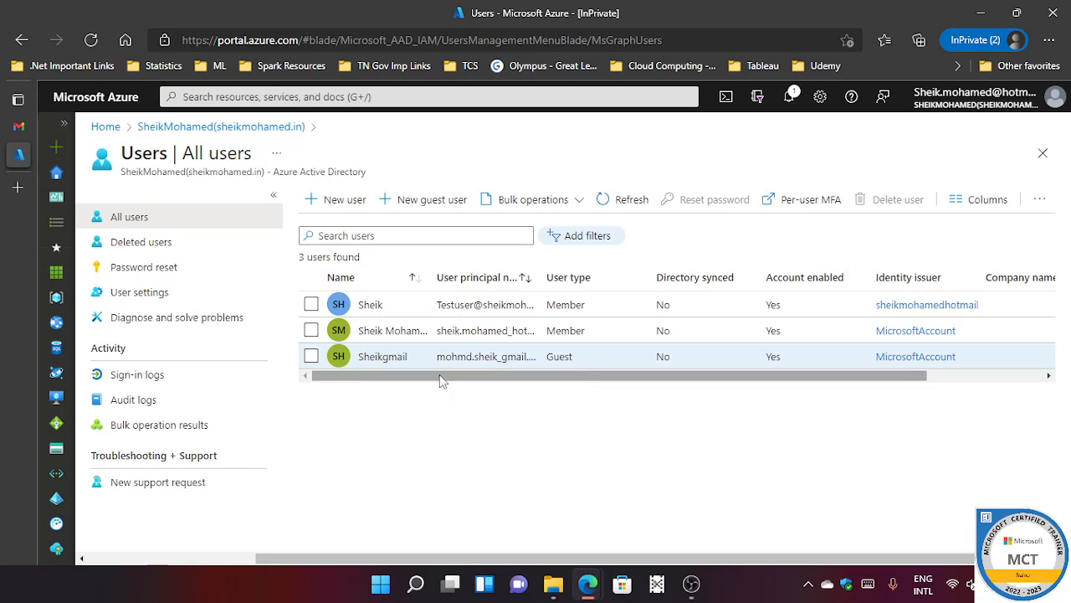
drag(534, 377, 621, 376)
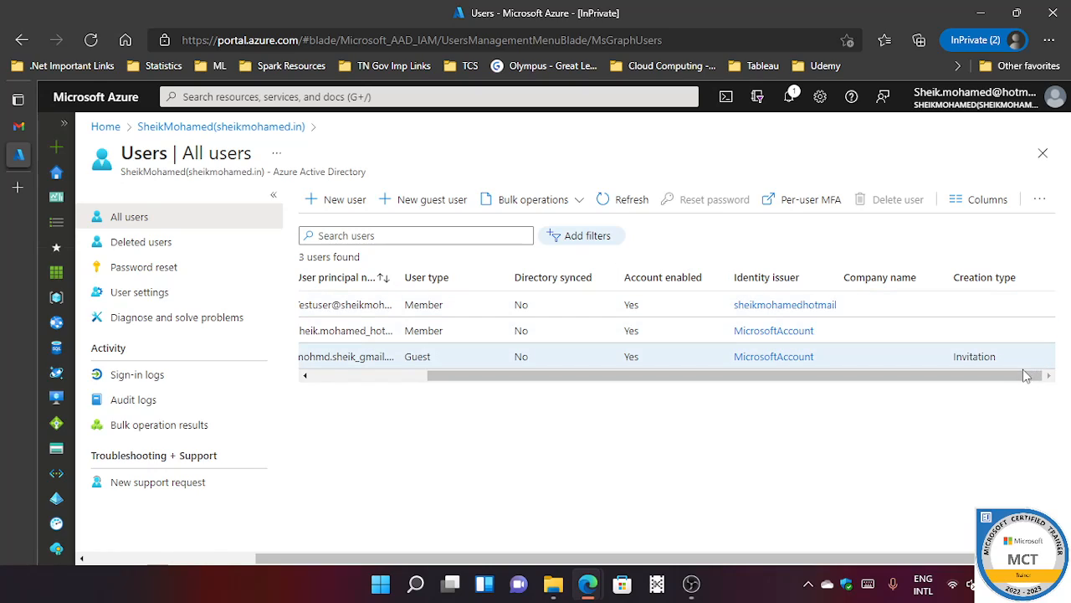
drag(1010, 376, 818, 388)
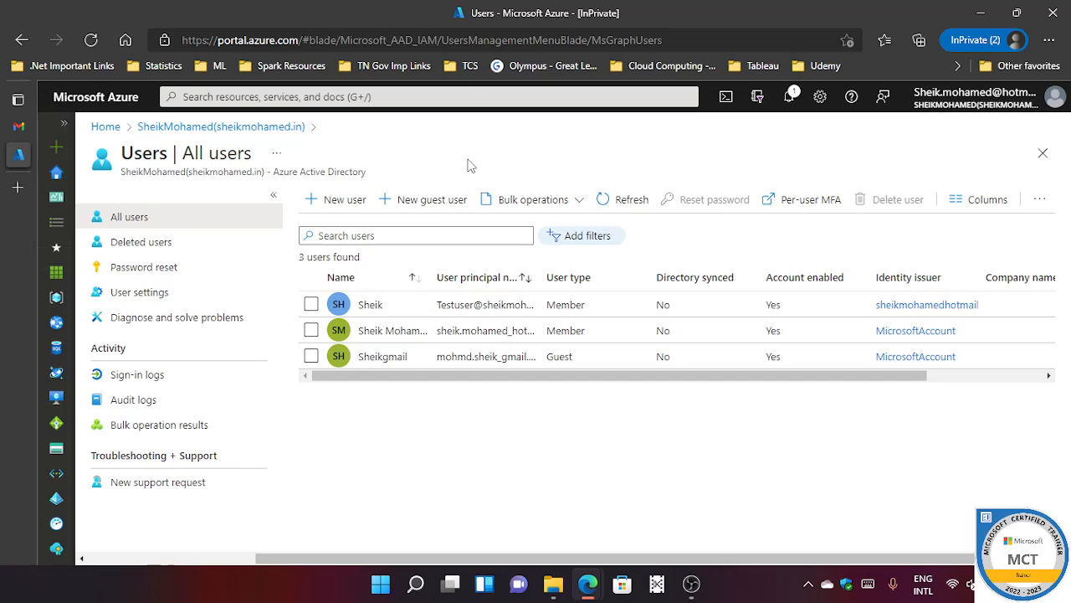
click(438, 205)
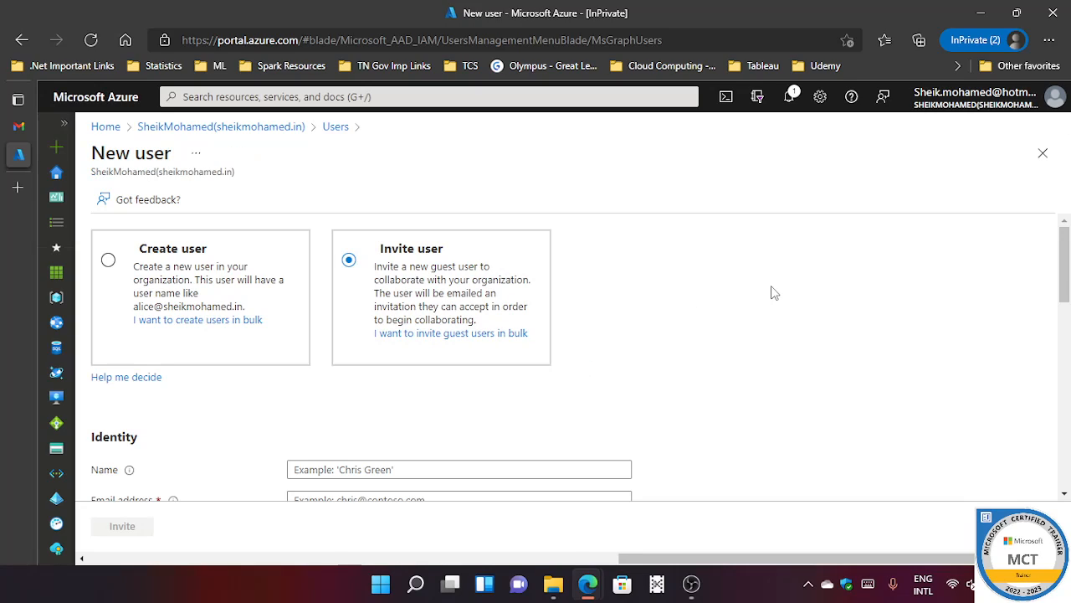
scroll(782, 311, down, 3)
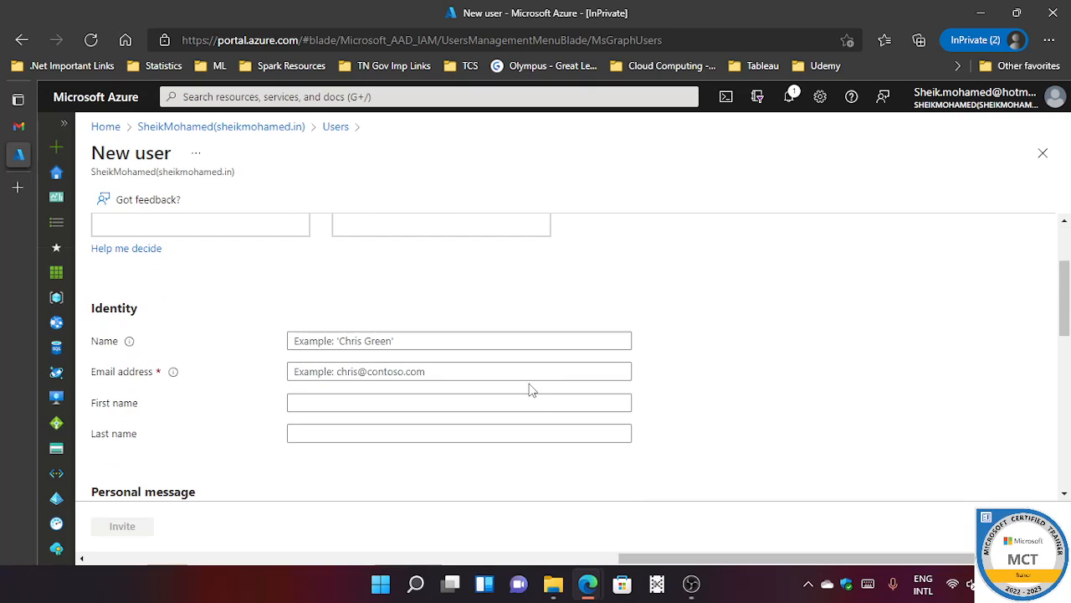
scroll(532, 390, down, 2)
scroll(643, 391, down, 3)
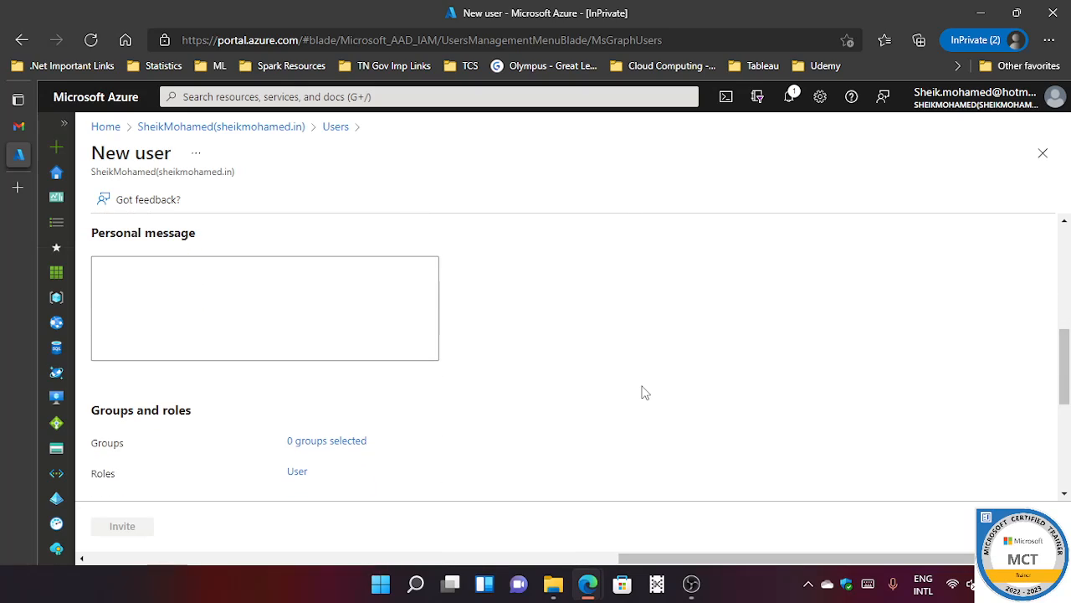
scroll(645, 391, down, 2)
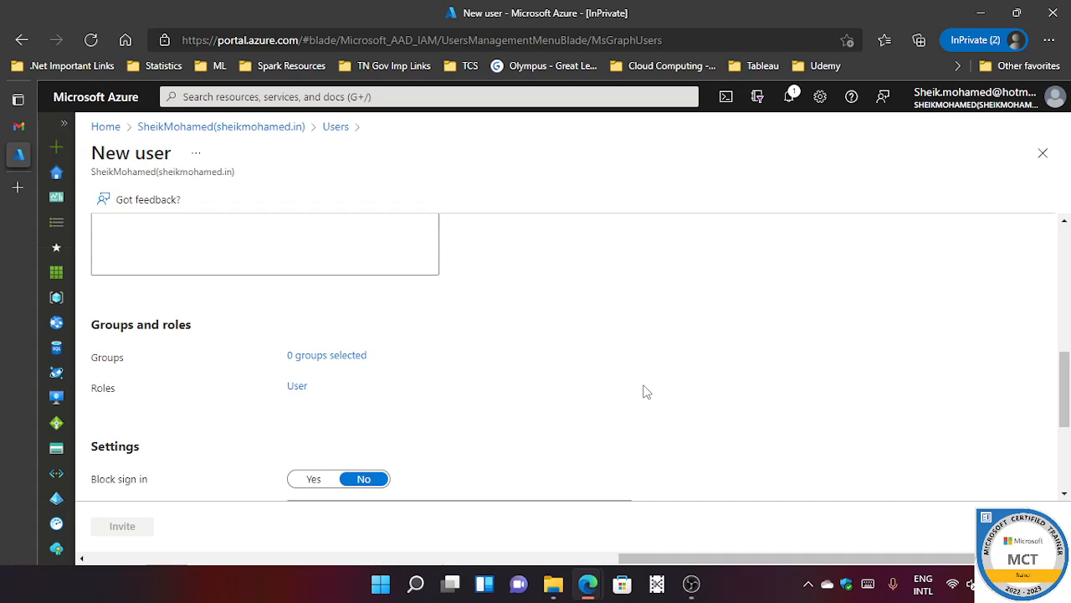
scroll(623, 383, down, 3)
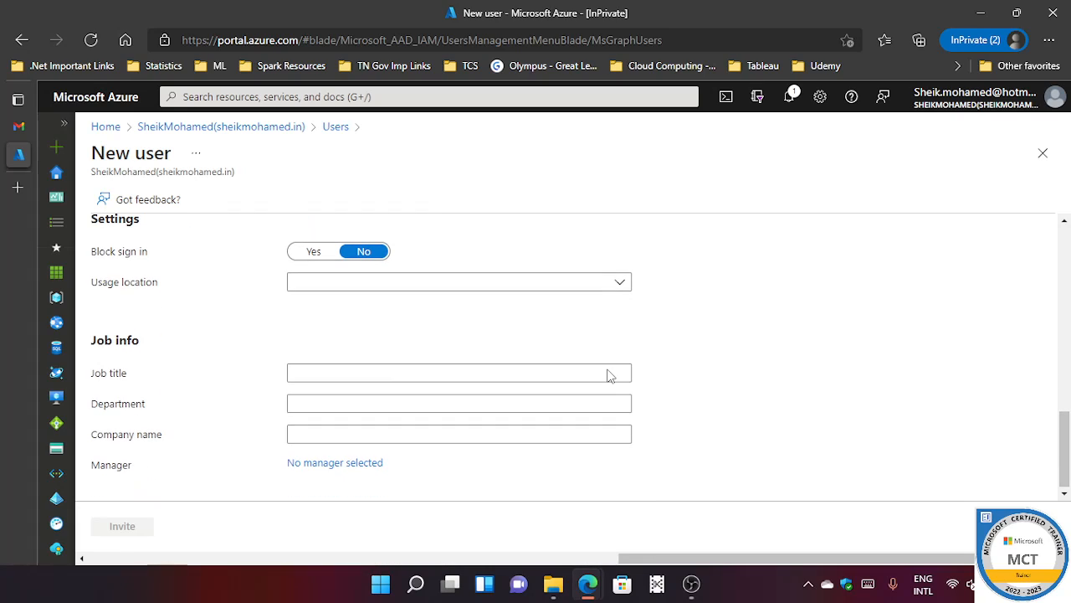
scroll(753, 410, up, 6)
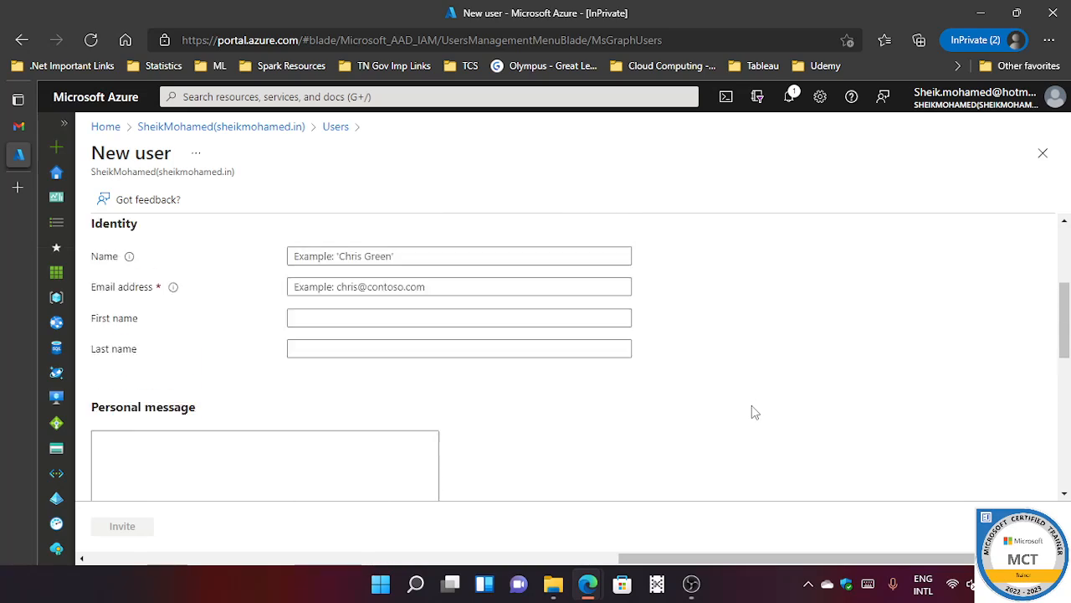
scroll(752, 405, up, 3)
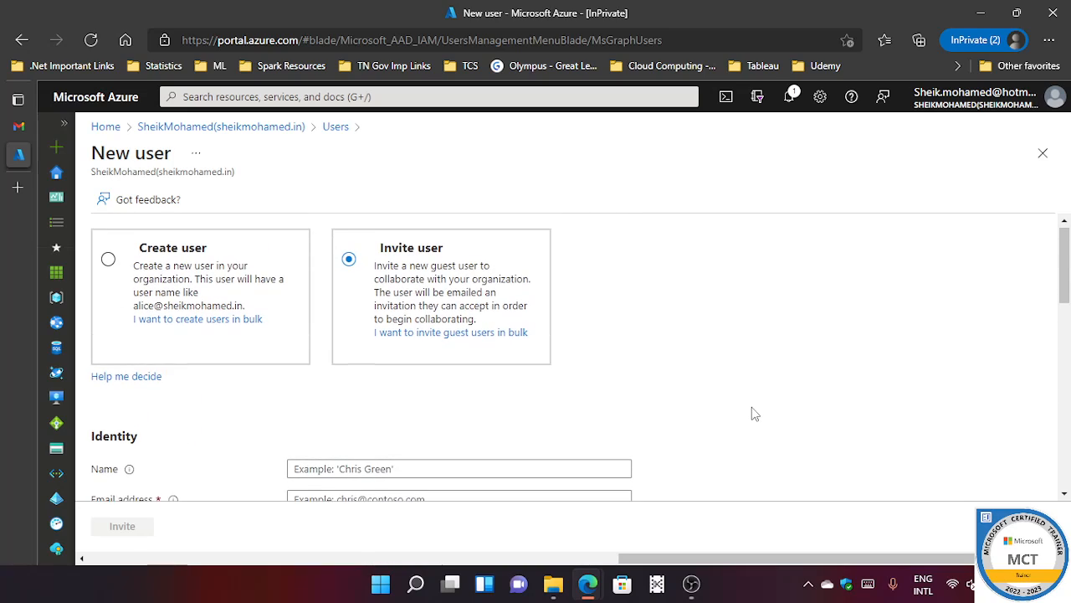
click(1042, 156)
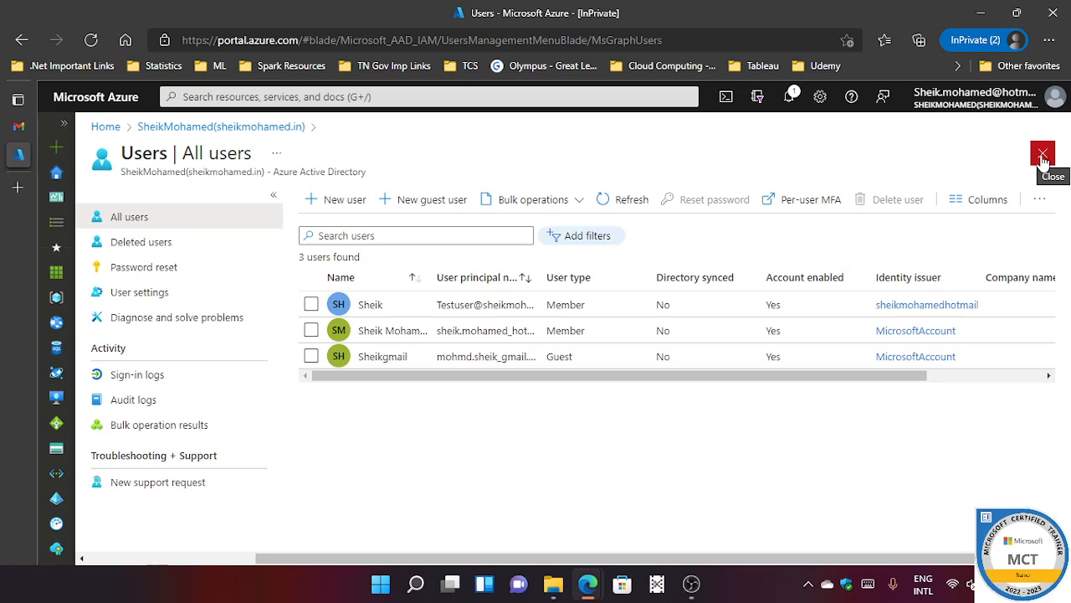
- Go from the Users blade to External Identities' External collaboration settings
click(1043, 156)
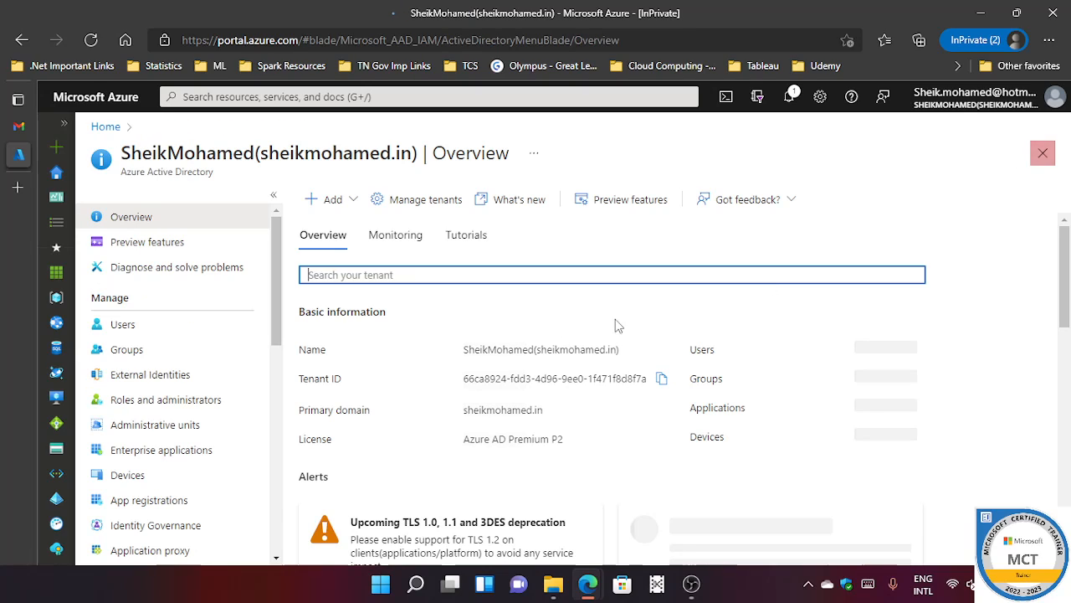
click(183, 376)
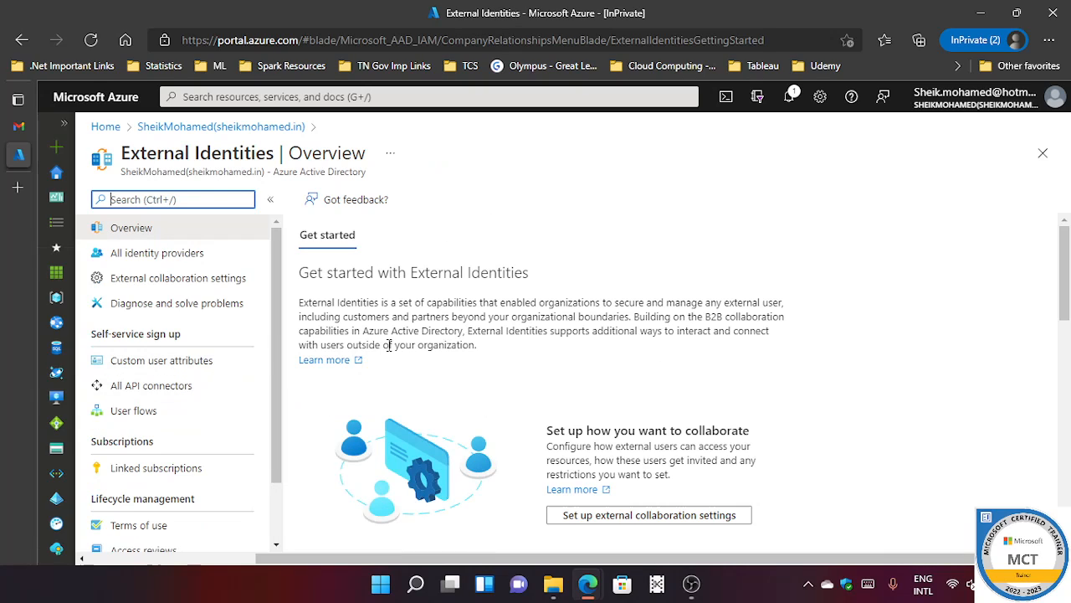
click(246, 288)
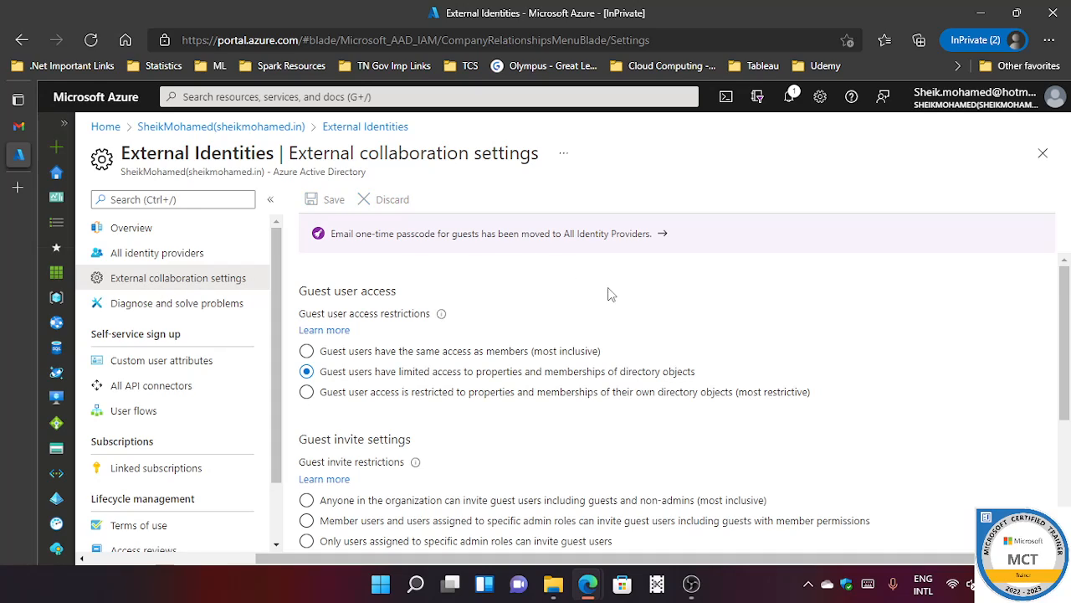
scroll(611, 290, down, 1)
scroll(751, 338, up, 1)
scroll(786, 415, down, 1)
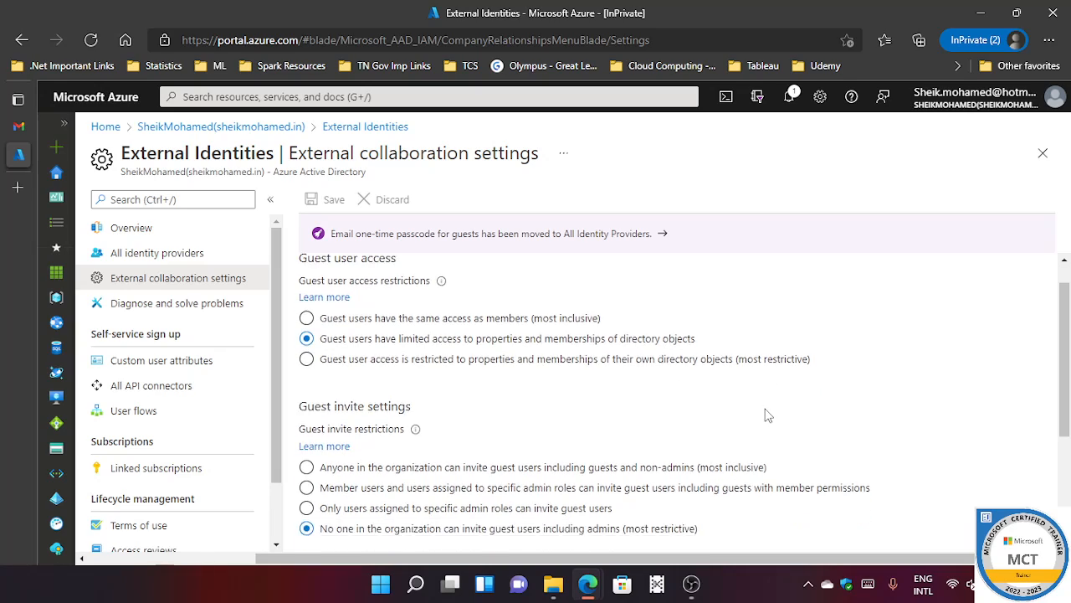
scroll(694, 380, down, 1)
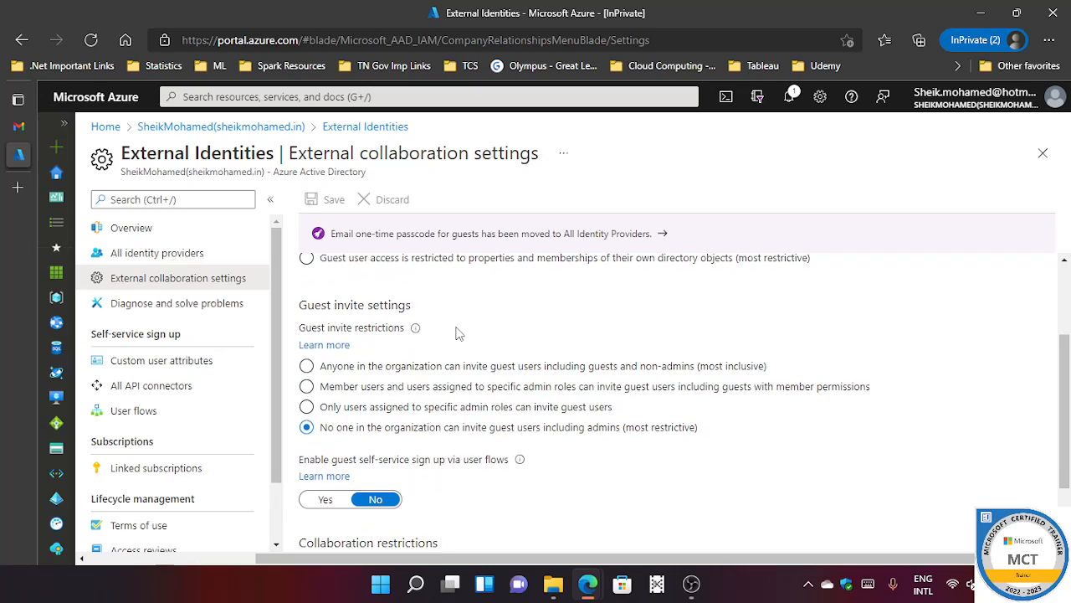
click(414, 368)
click(347, 430)
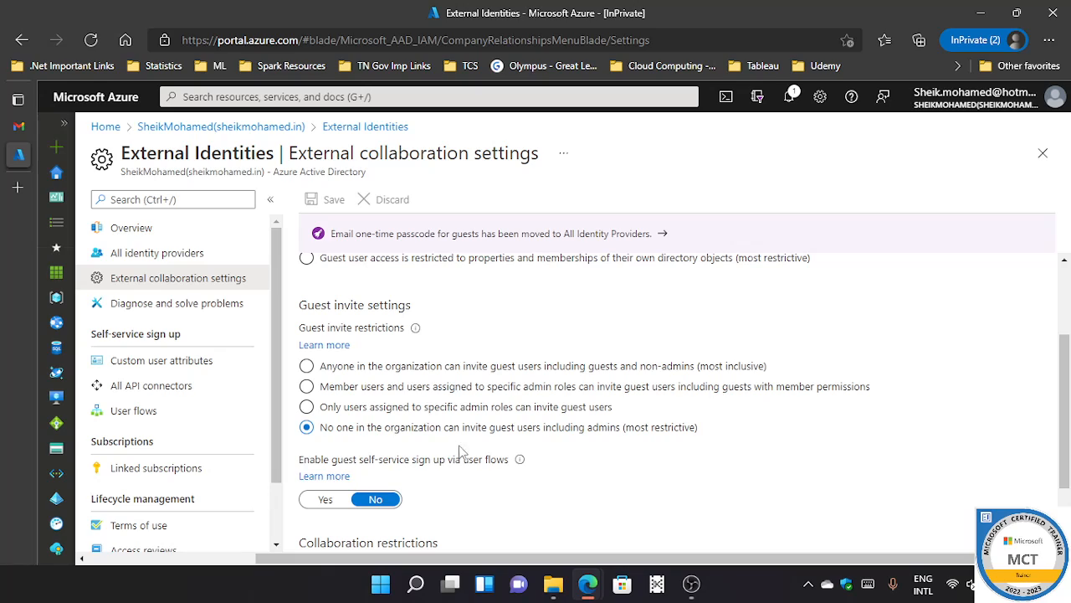
- Leave the collaboration settings and start a new guest user invitation from the Users list
click(1051, 158)
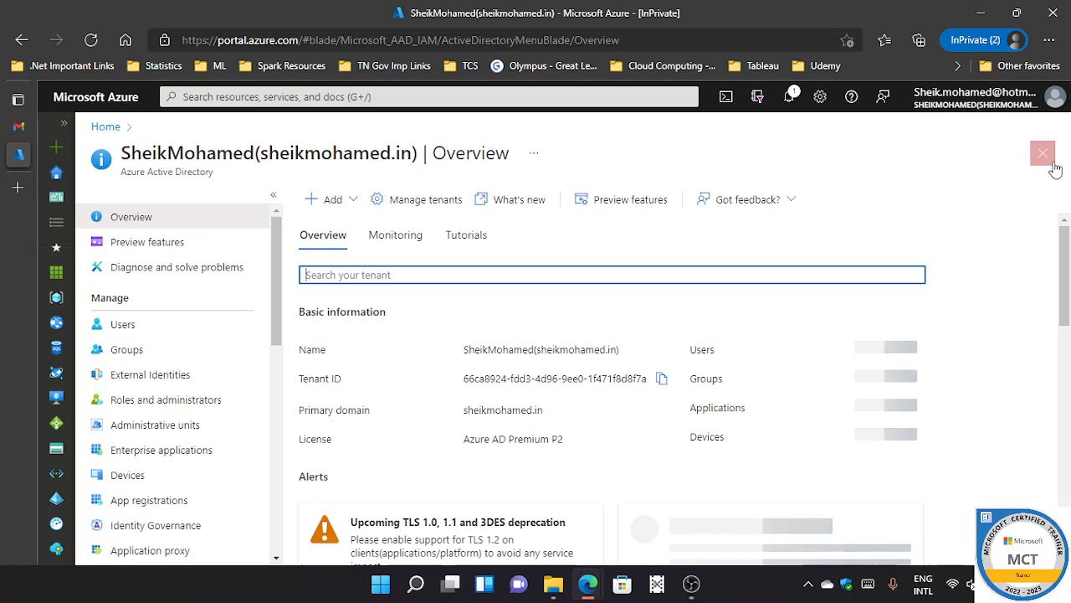
click(180, 330)
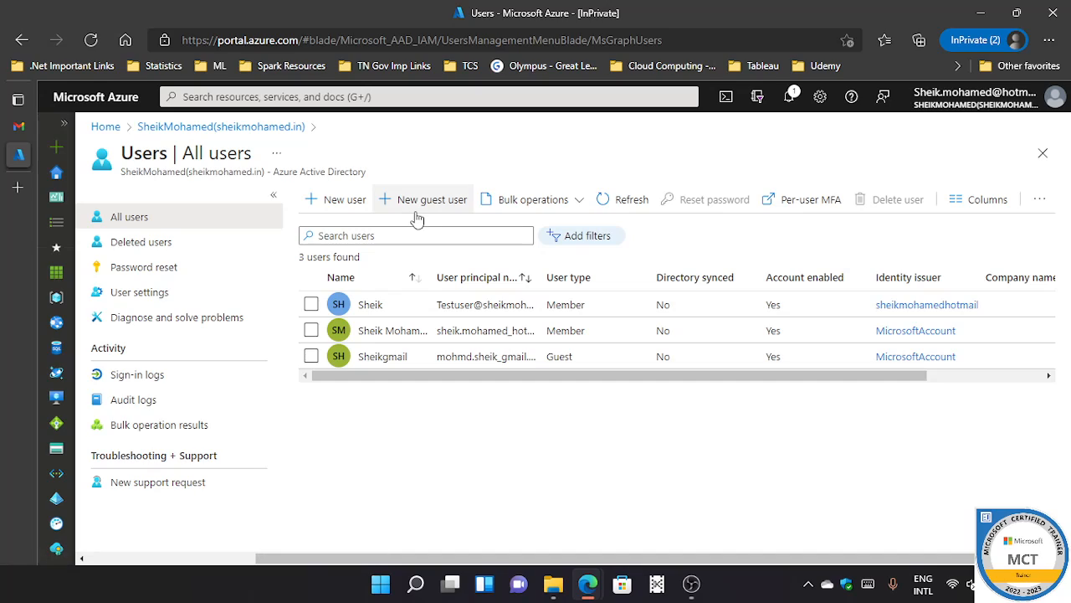
click(420, 209)
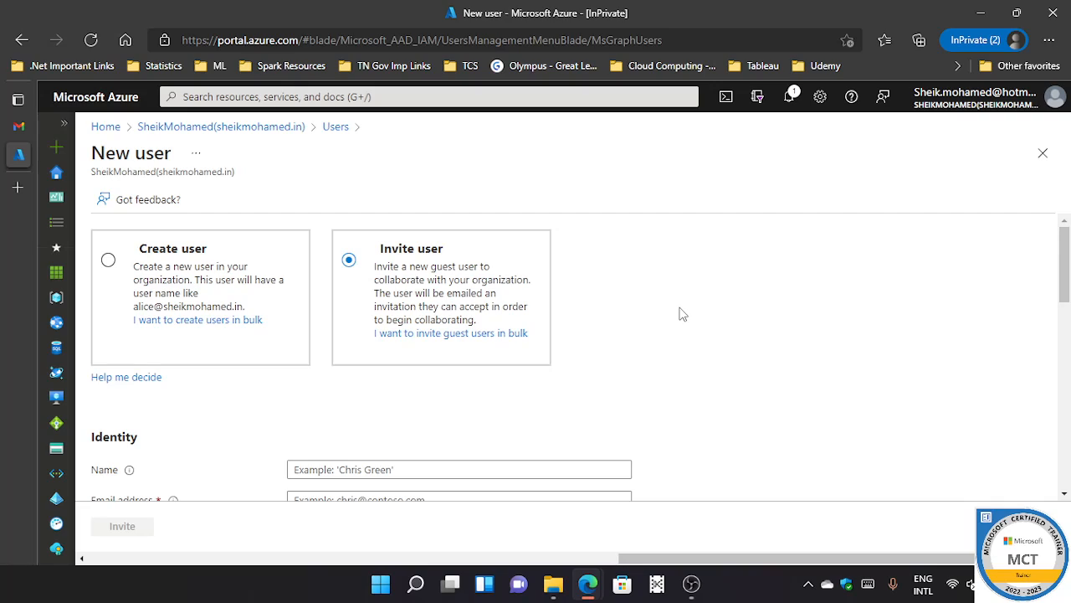
- Enter the guest's e-mail address in the invite form and look over the remaining fields
scroll(679, 311, down, 2)
click(320, 371)
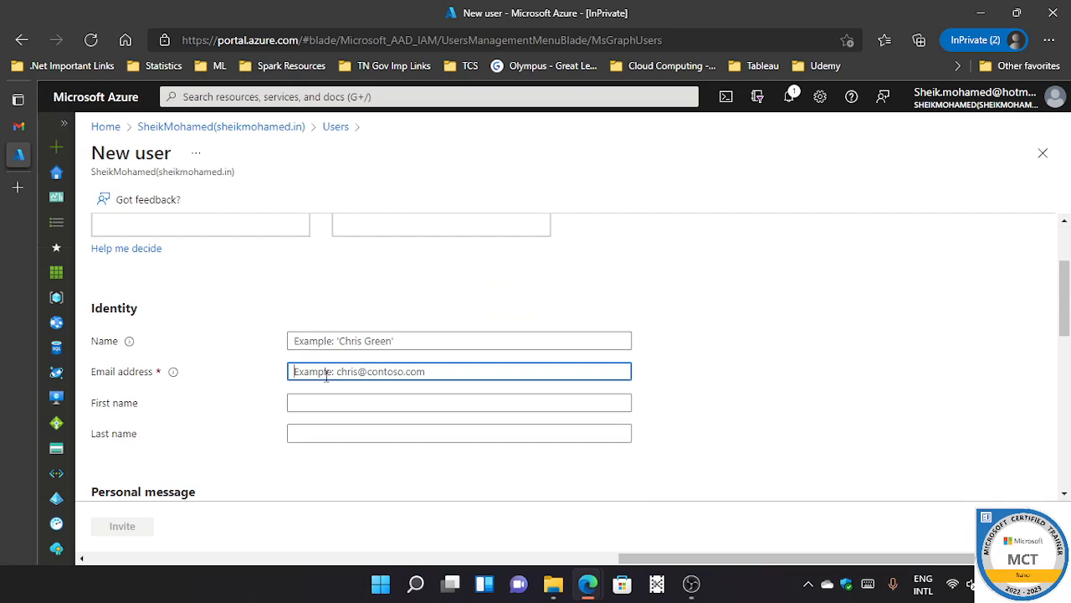
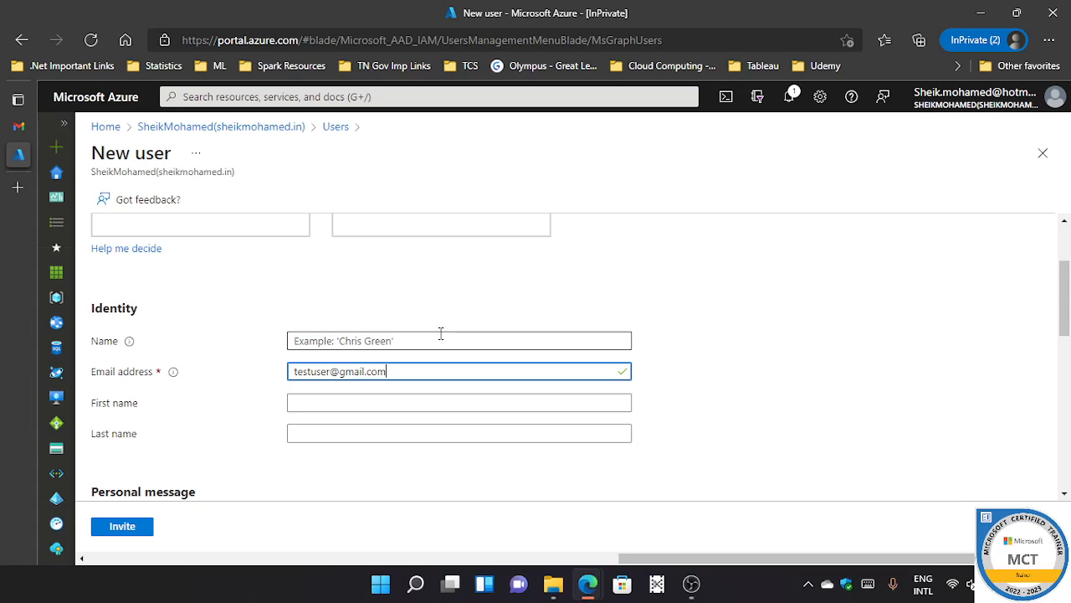
scroll(419, 339, down, 2)
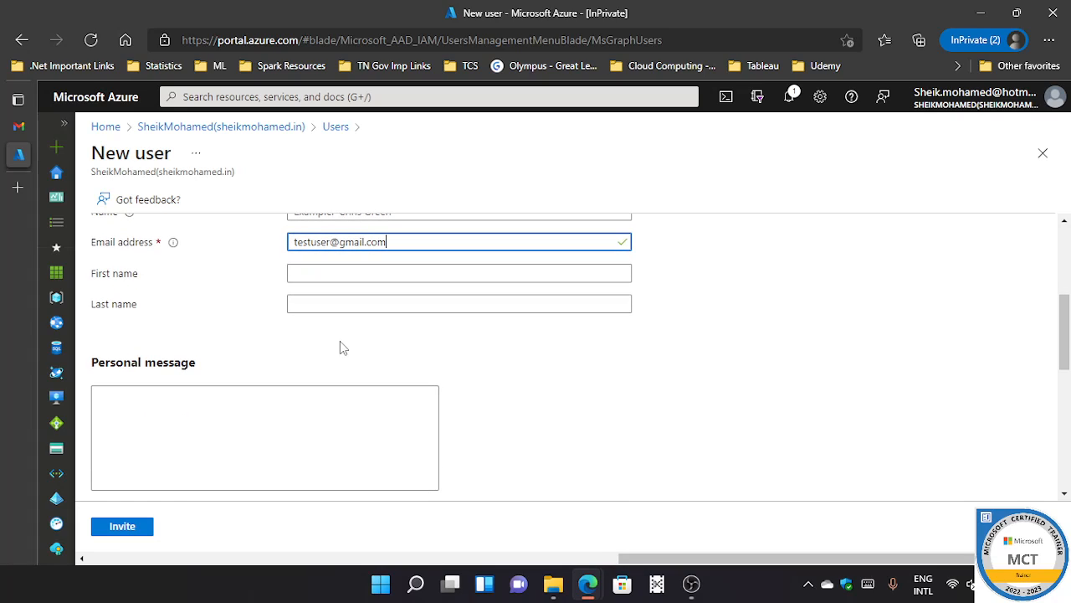
scroll(342, 346, up, 3)
scroll(355, 343, down, 2)
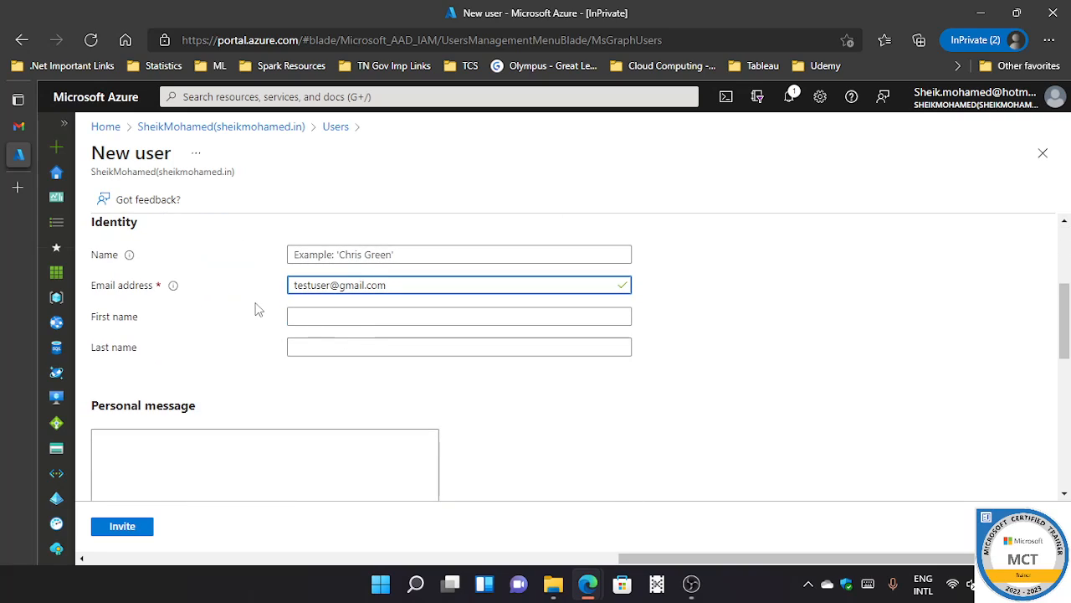
scroll(234, 317, down, 5)
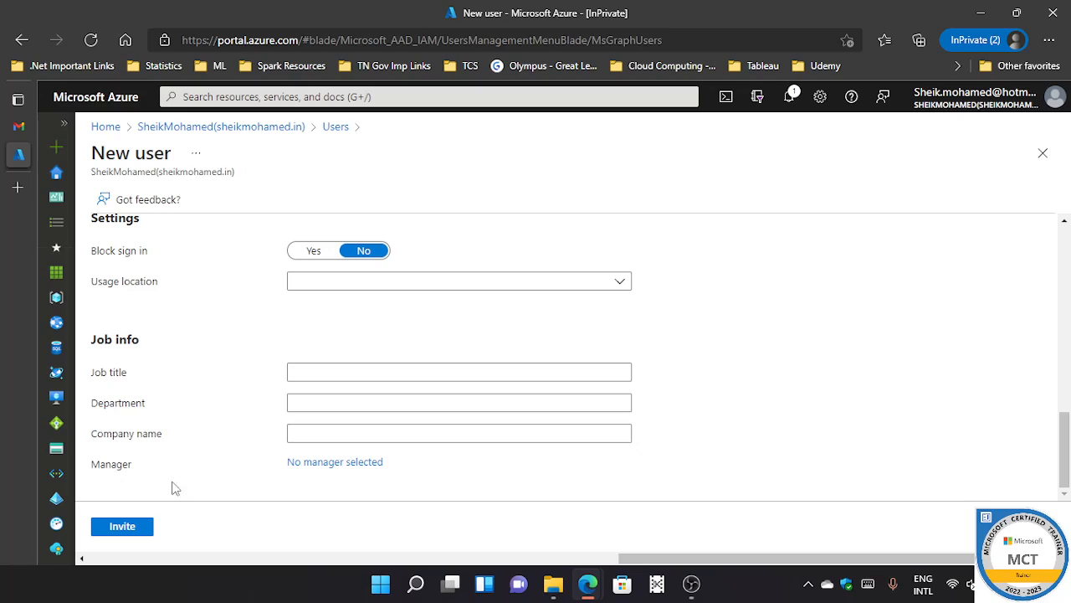
- Try sending the guest invite, which is refused as not allowed, then discard the form
click(140, 533)
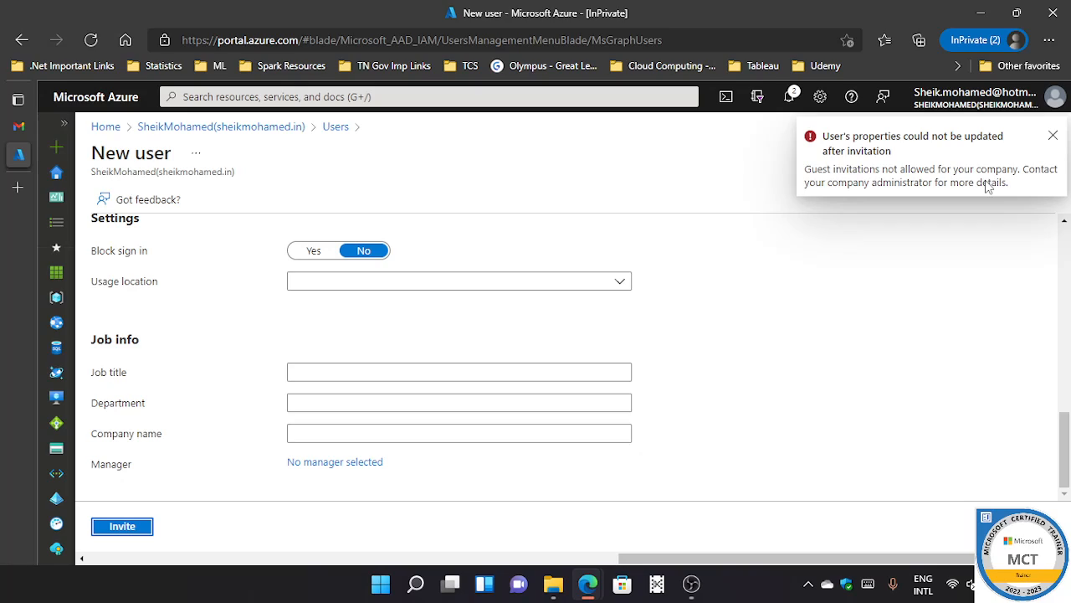
click(1054, 139)
click(1043, 158)
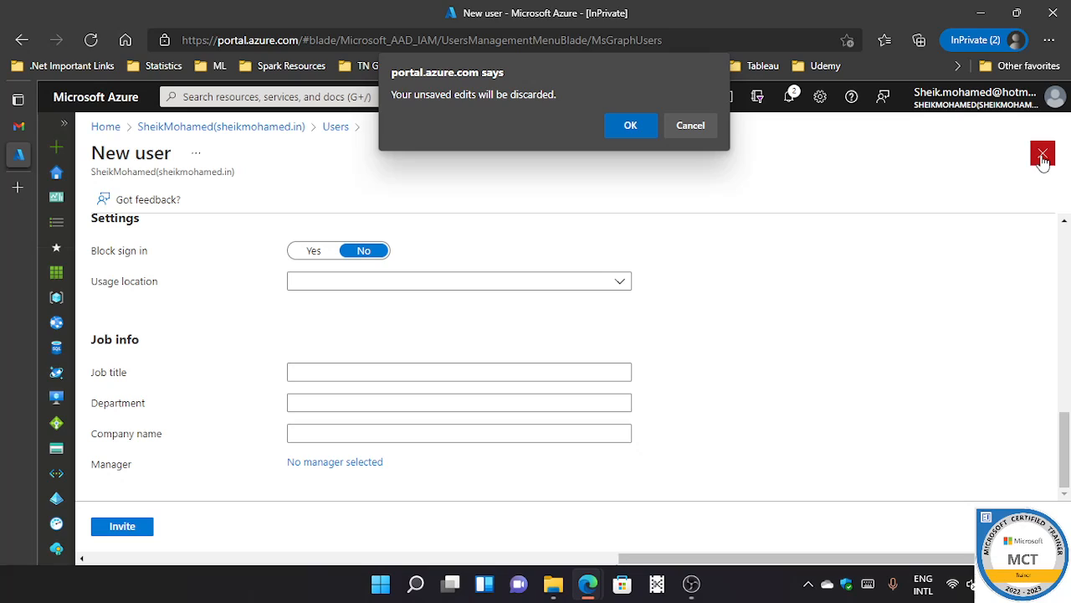
click(628, 125)
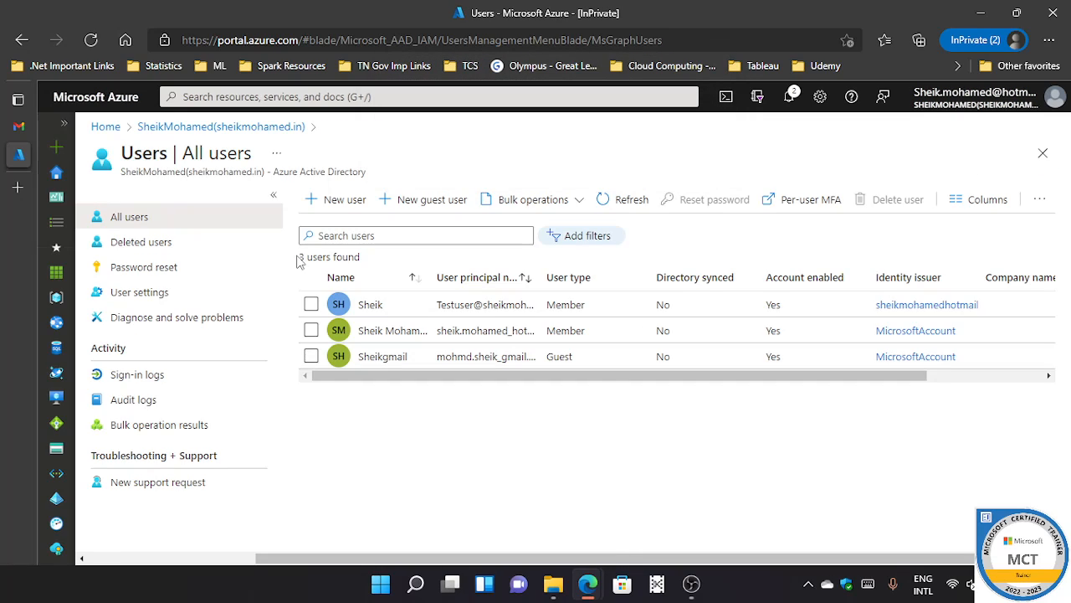
- Limit guest invitations to users assigned specific admin roles and save the External collaboration settings
click(1042, 153)
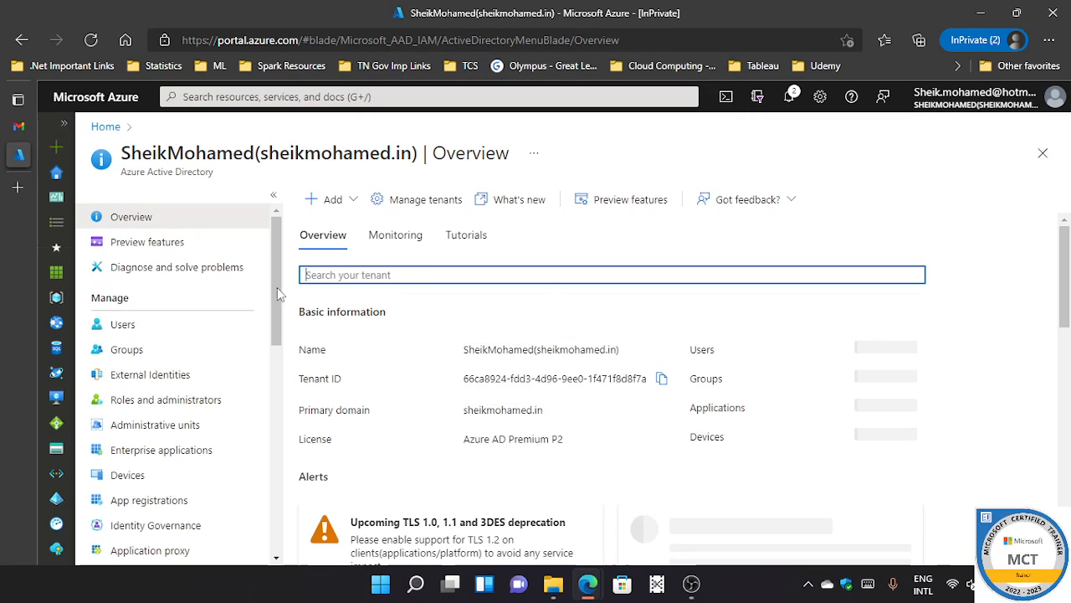
click(168, 376)
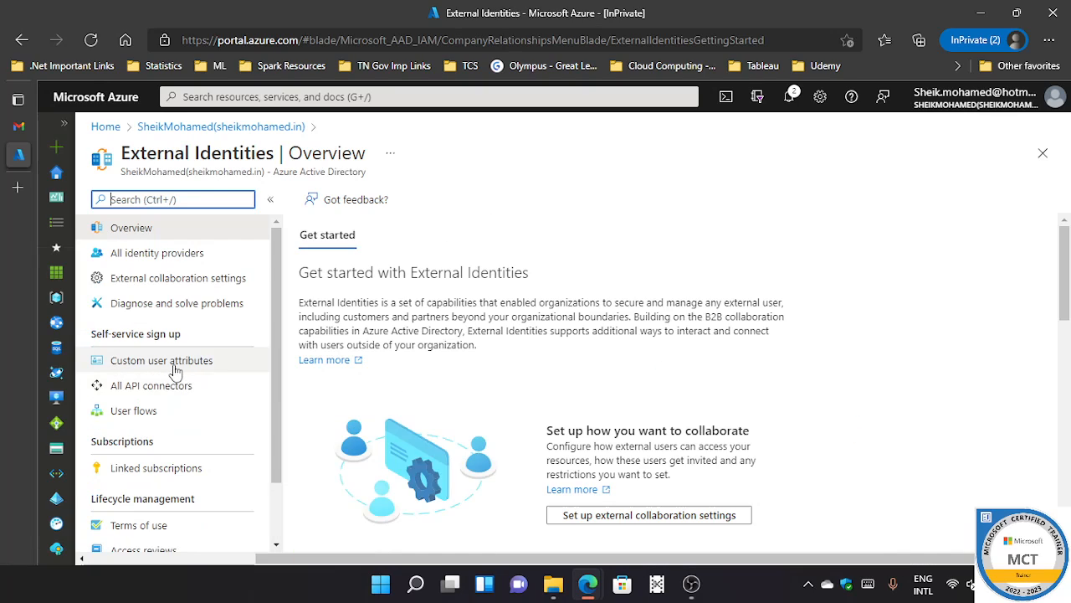
click(178, 280)
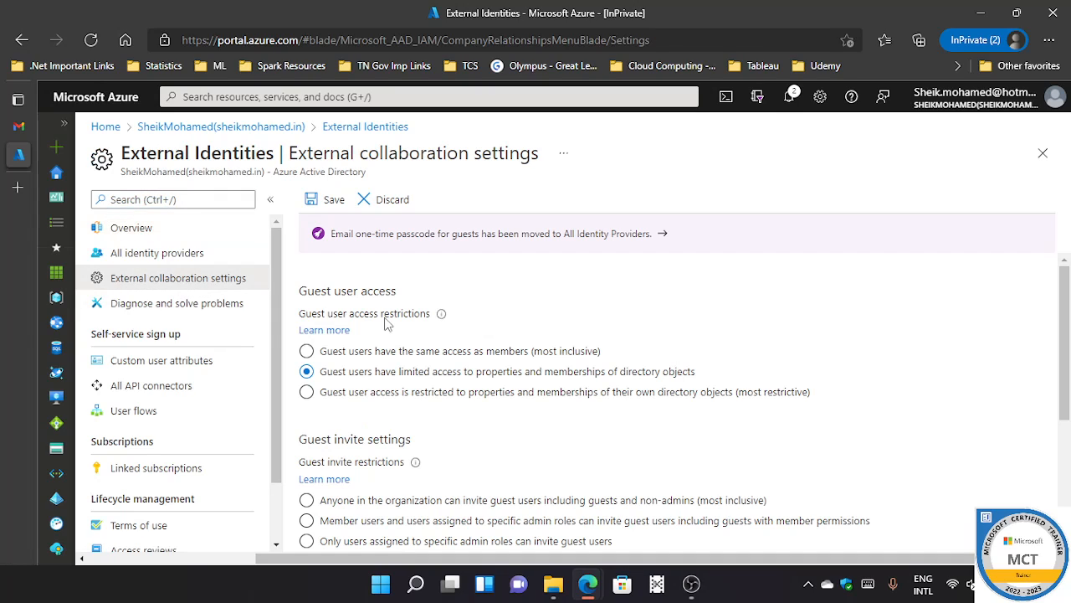
scroll(386, 335, down, 2)
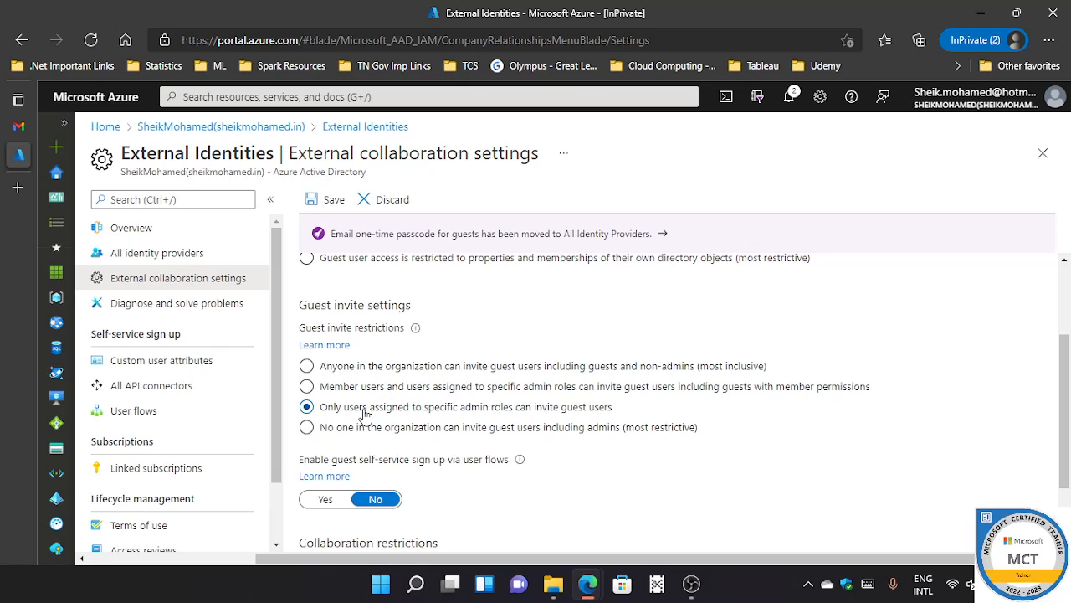
click(316, 203)
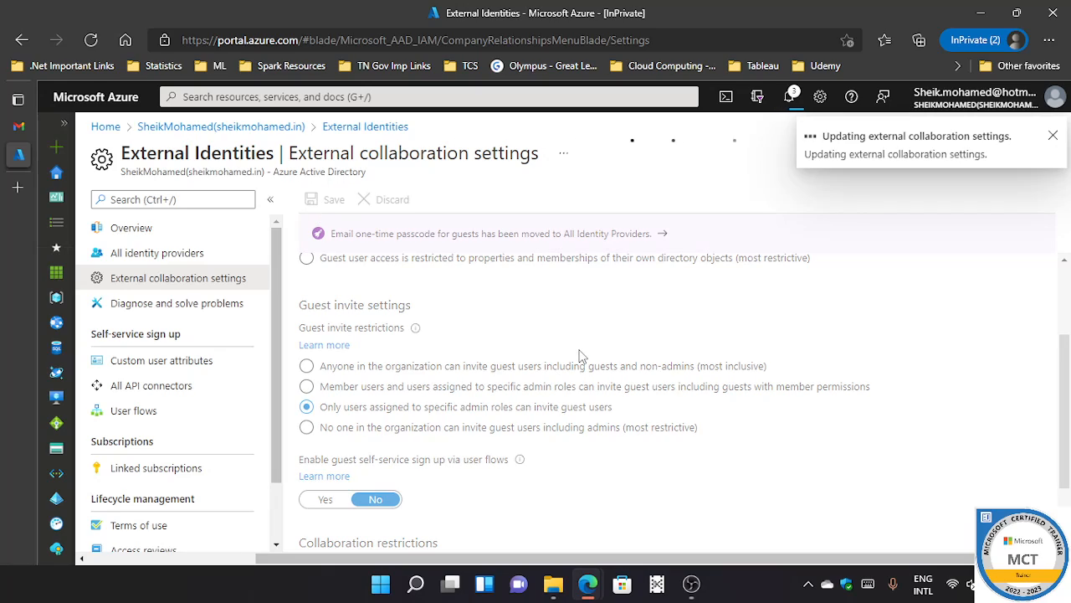
click(1053, 138)
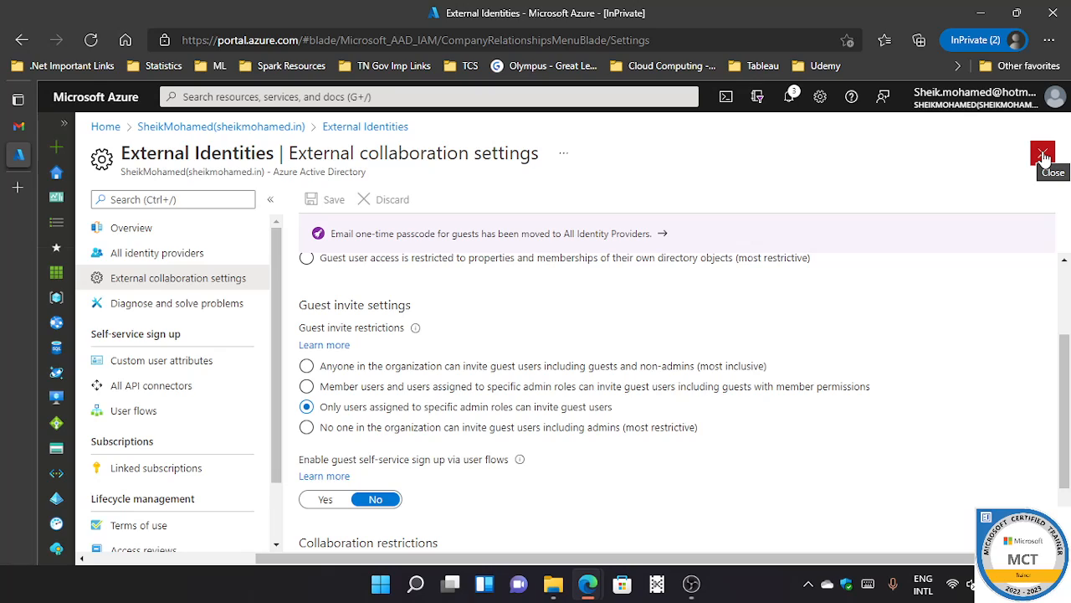
click(1043, 155)
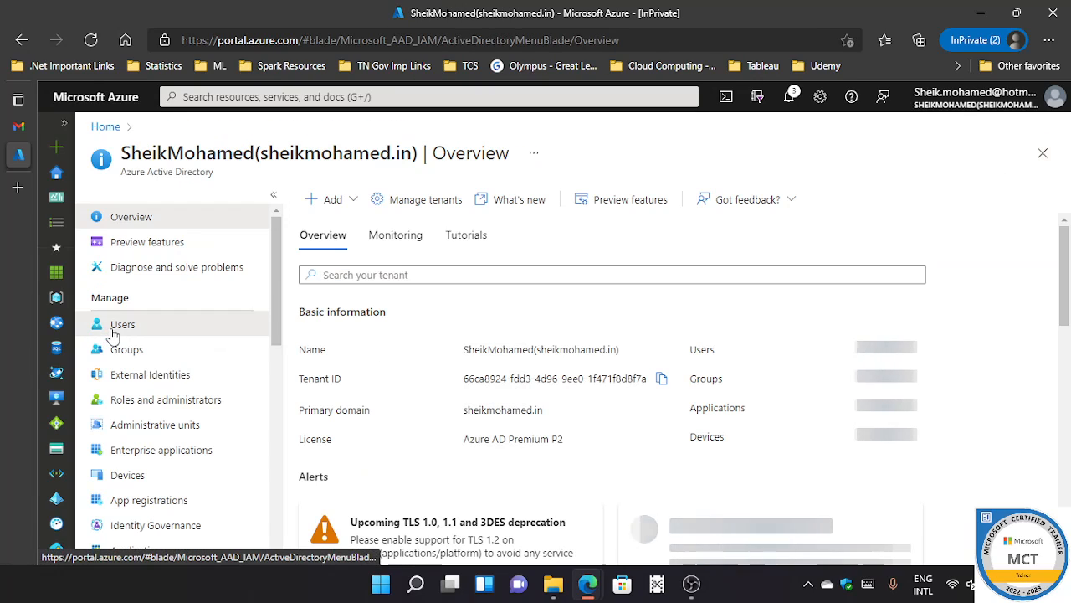
- Verify the test member user's assigned role is User administrator, then open the account menu
click(117, 325)
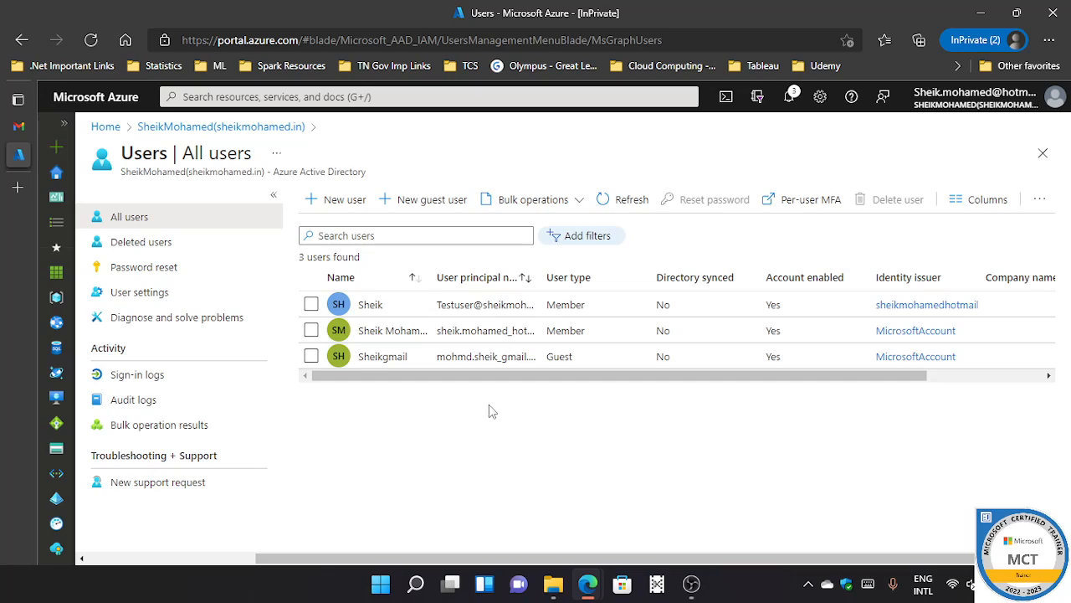
click(962, 114)
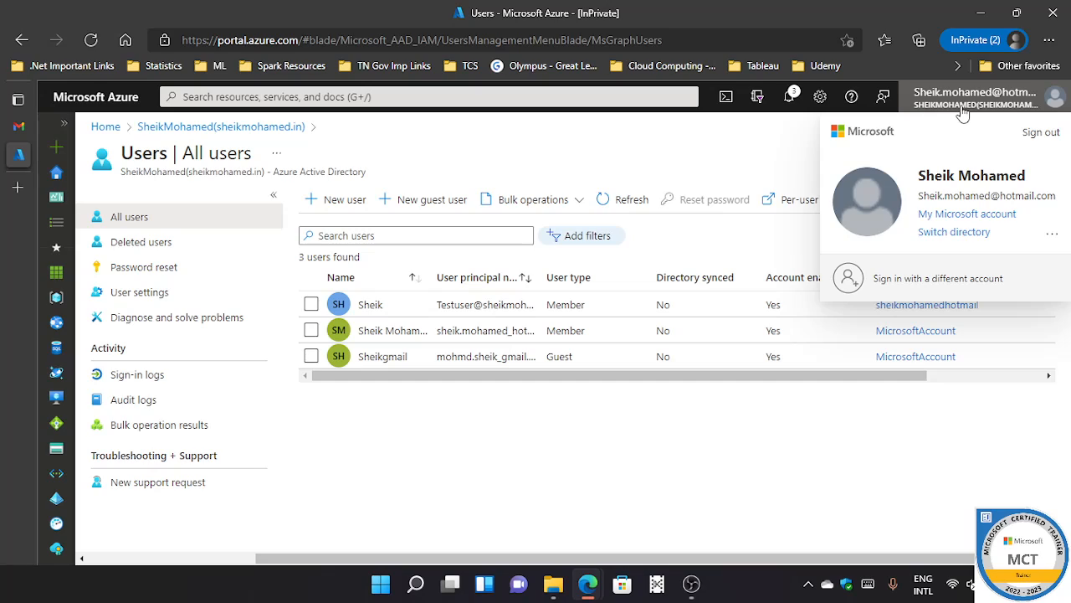
click(962, 114)
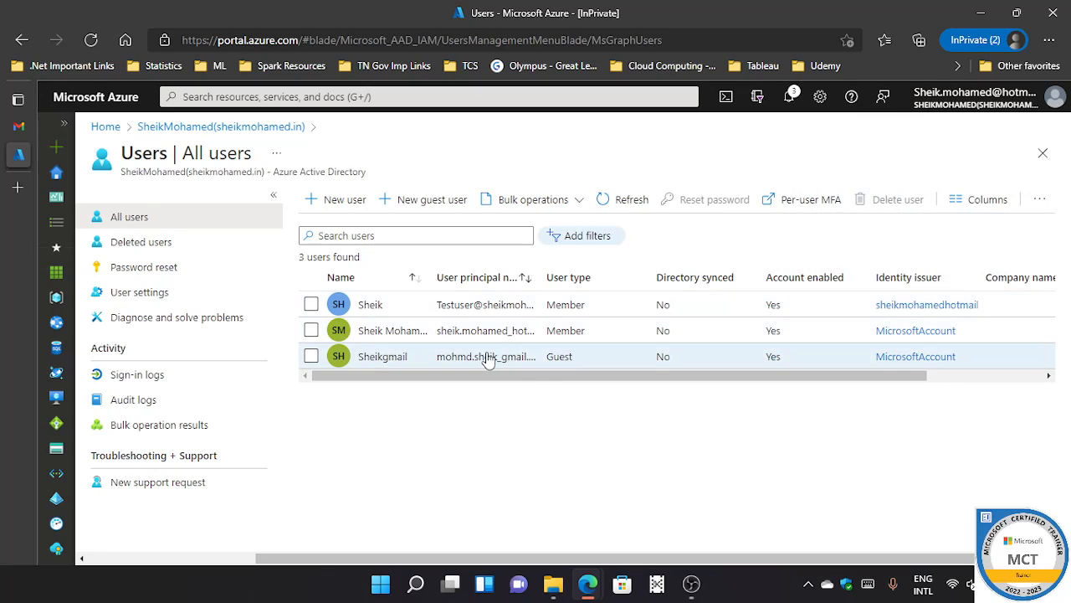
click(471, 310)
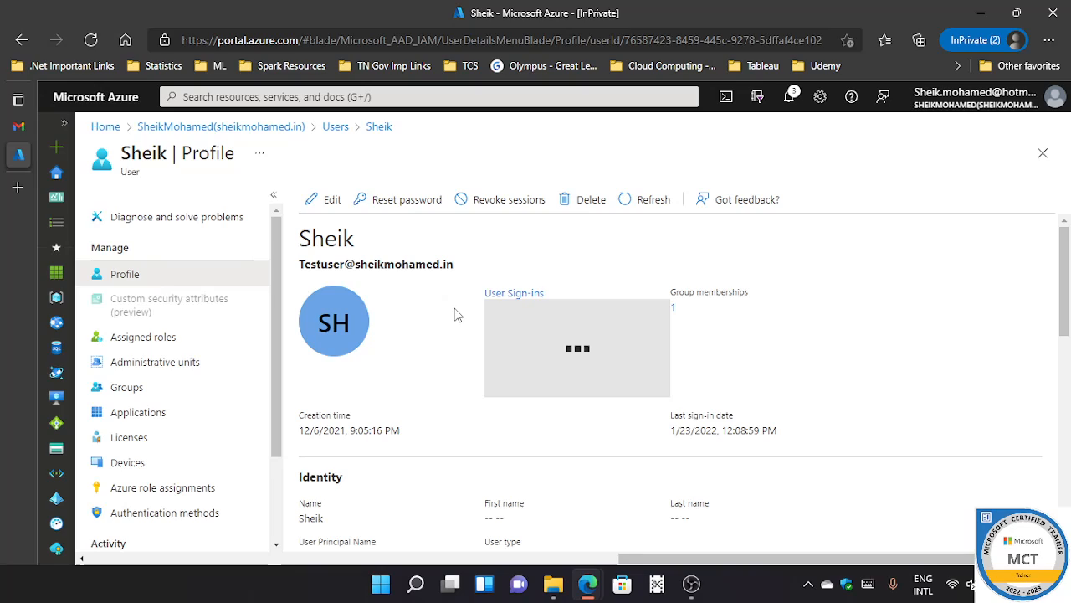
click(195, 343)
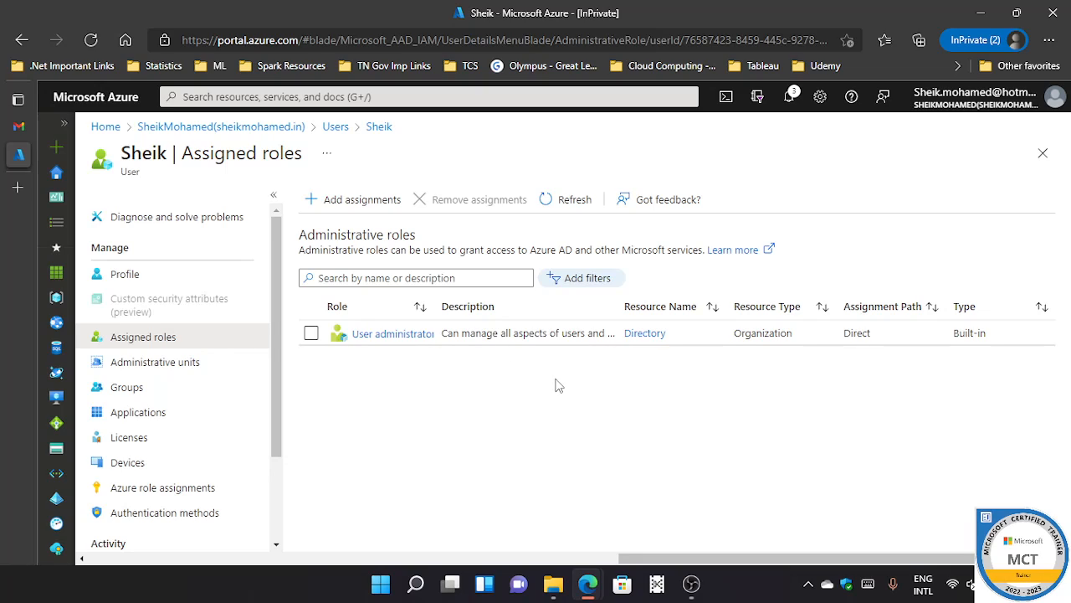
click(1043, 154)
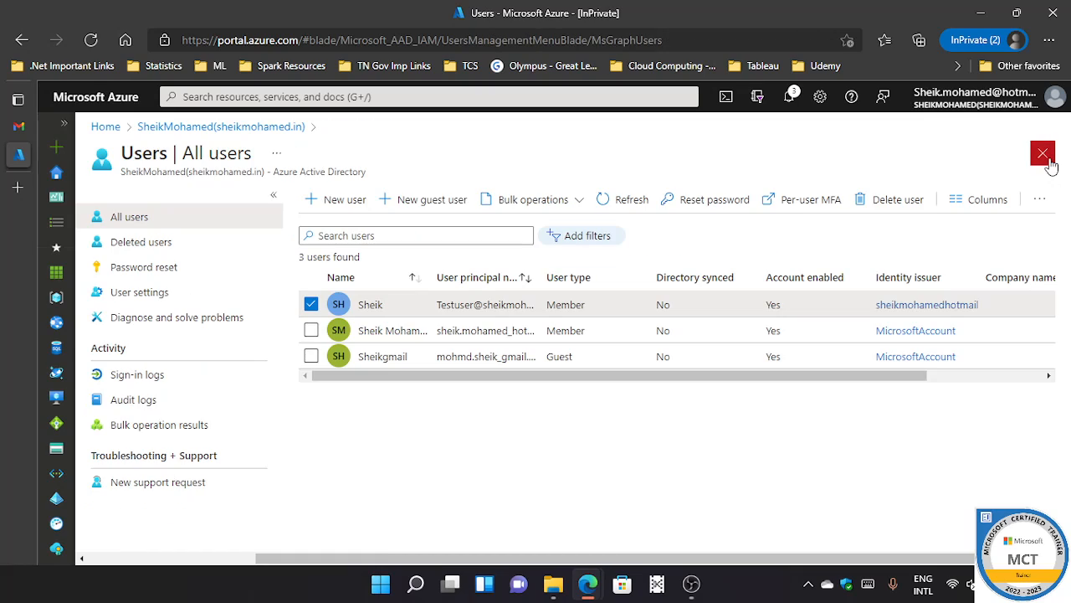
click(1043, 154)
click(975, 97)
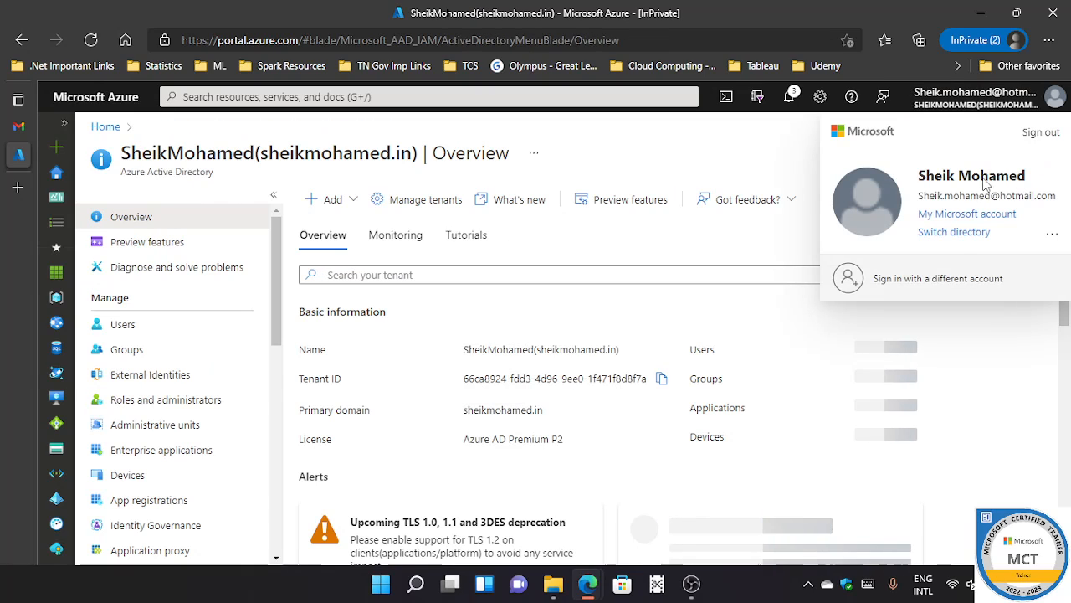
- Sign in as another account using the test member user's e-mail address and password
click(938, 281)
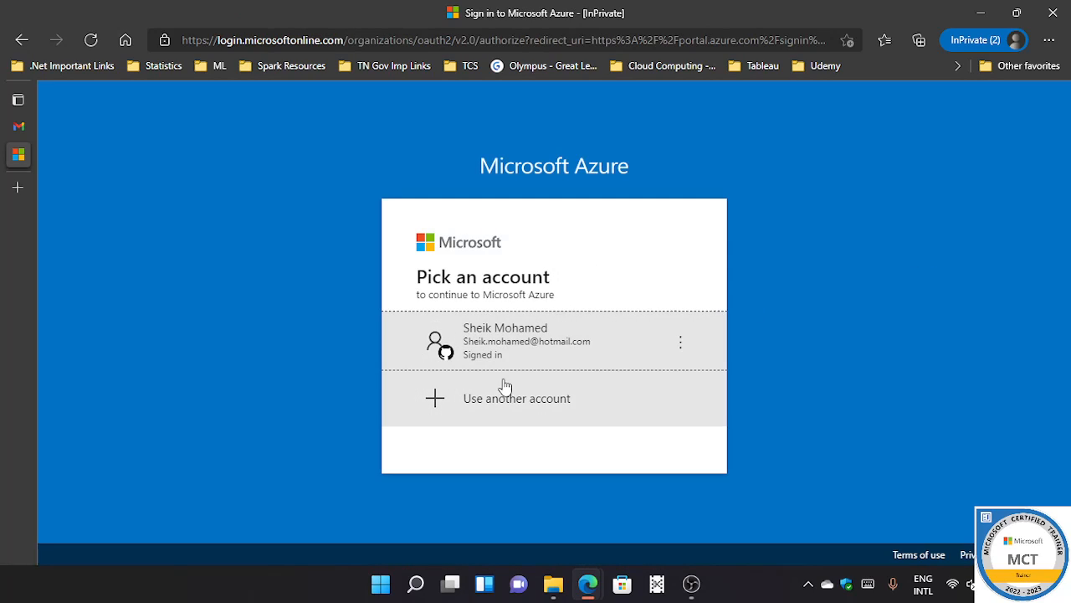
click(505, 388)
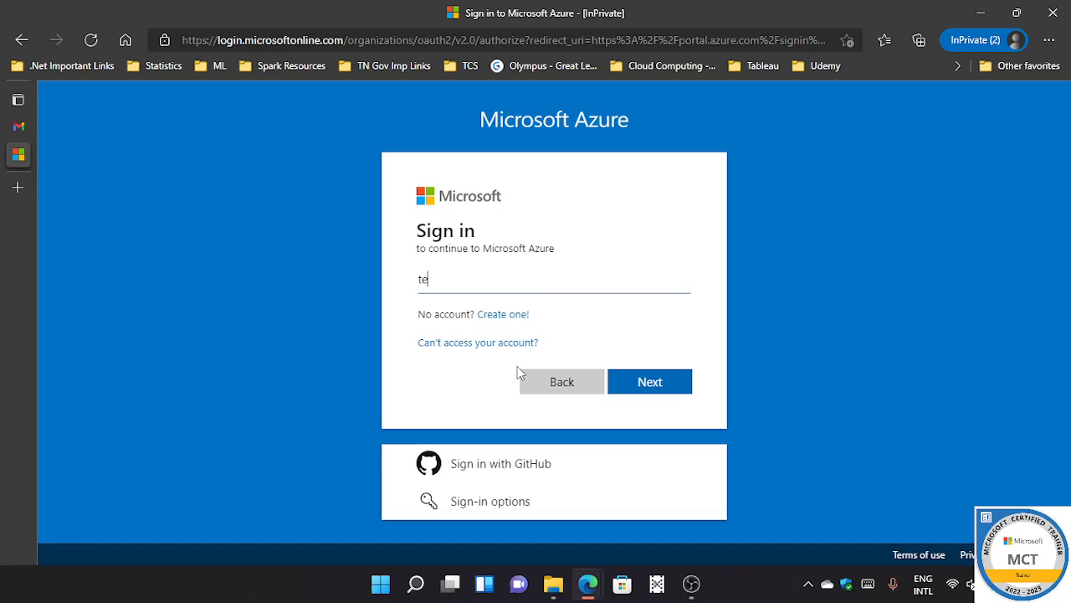
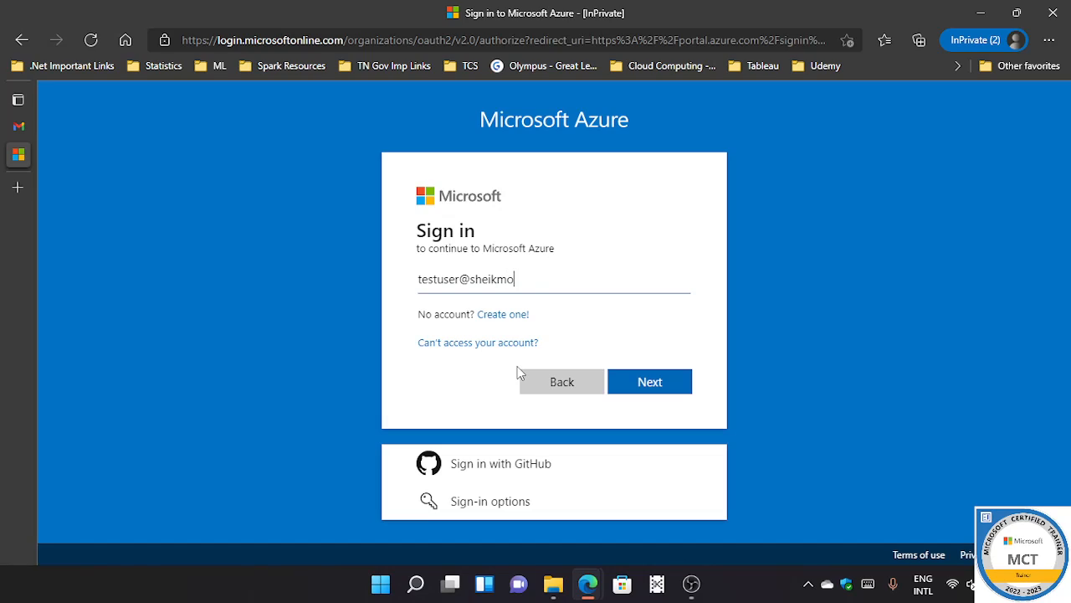
click(628, 382)
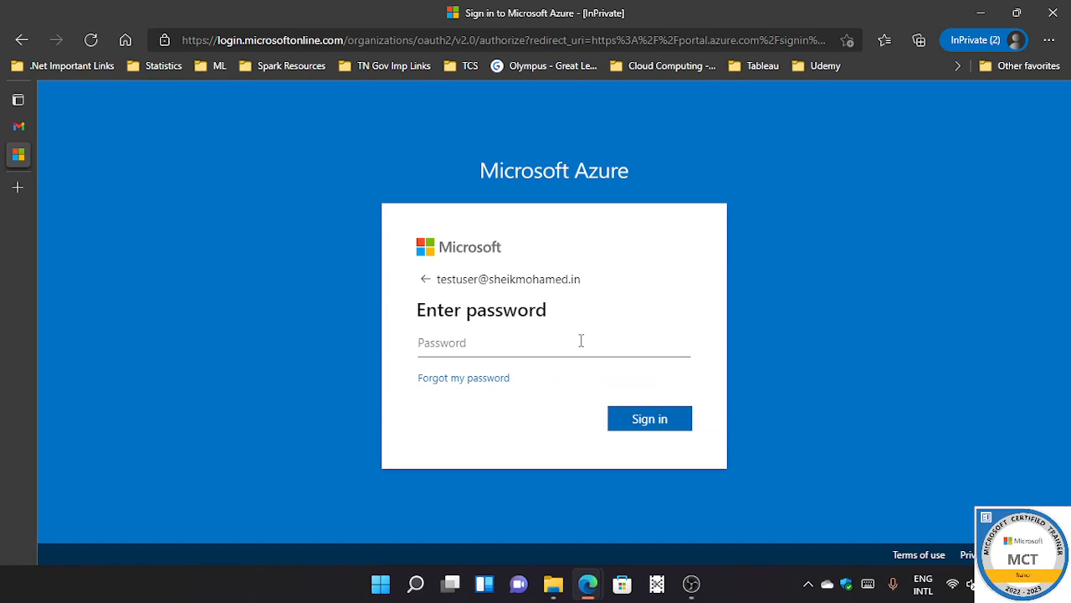
text(*********)
key(Return)
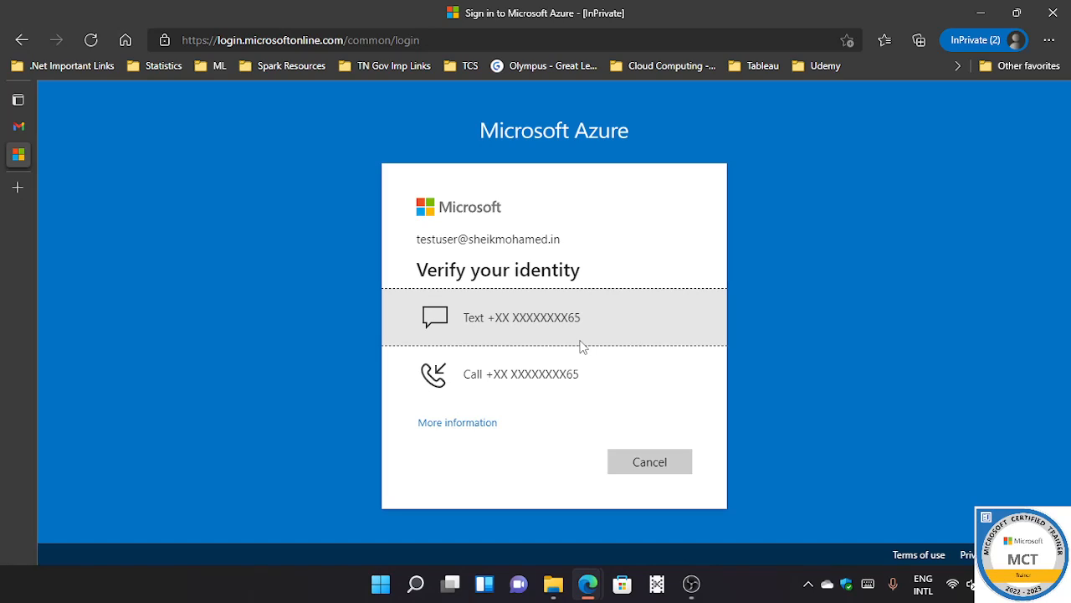
- Complete sign-in verification with the code received by text message
click(580, 345)
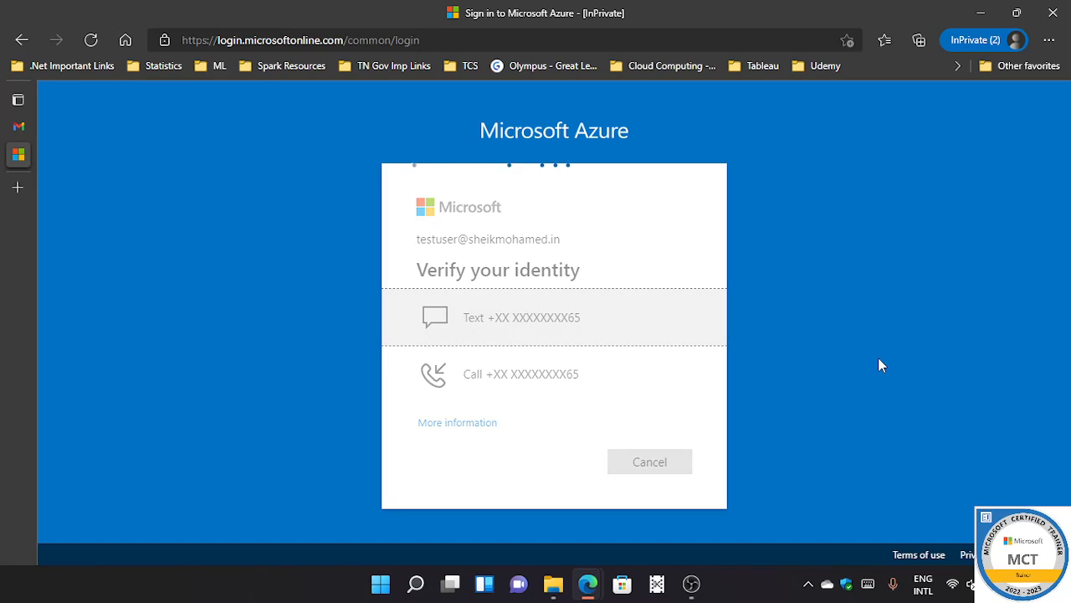
click(588, 363)
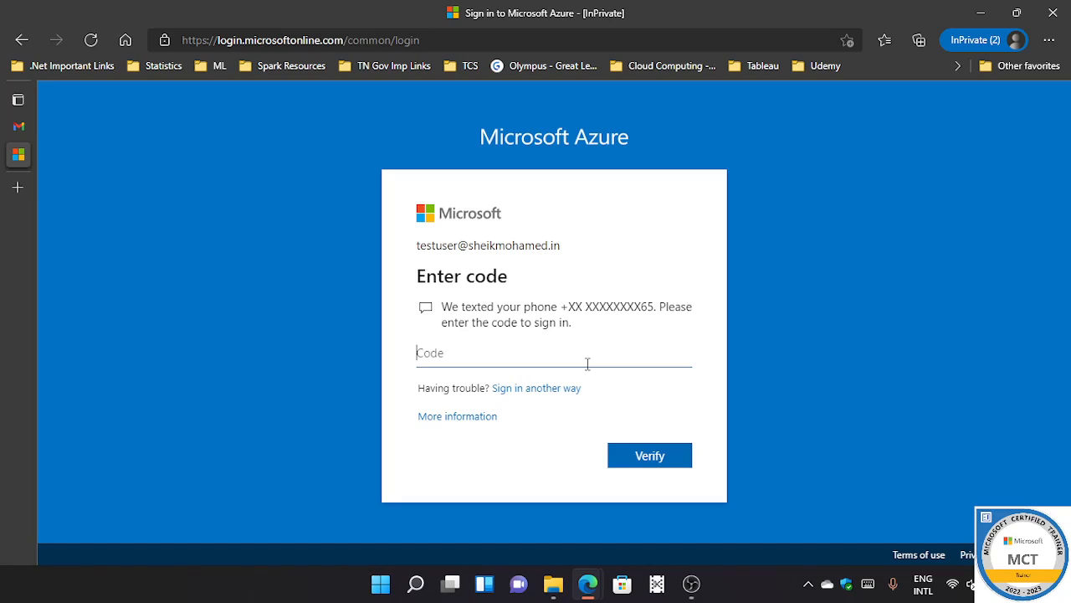
click(663, 452)
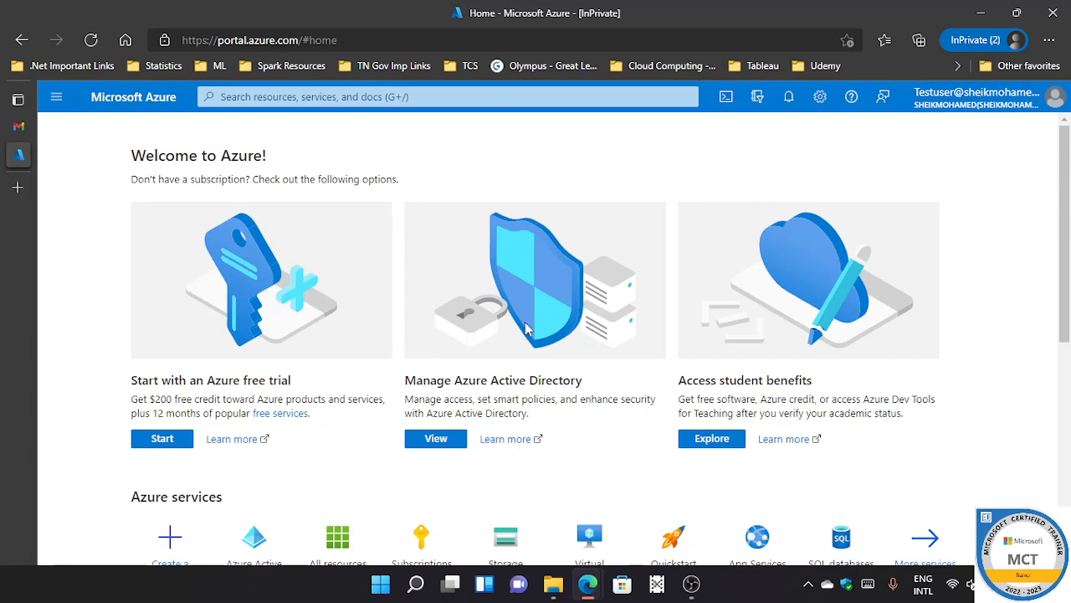
- As the test user, open Azure Active Directory from Home and show its All users list
scroll(527, 328, down, 2)
click(263, 354)
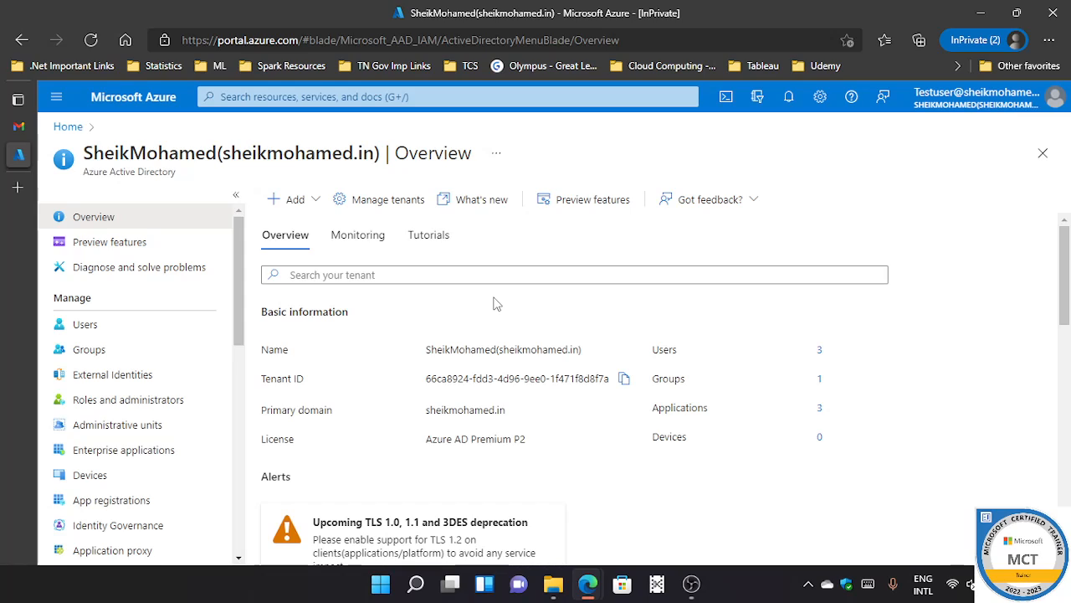
click(176, 326)
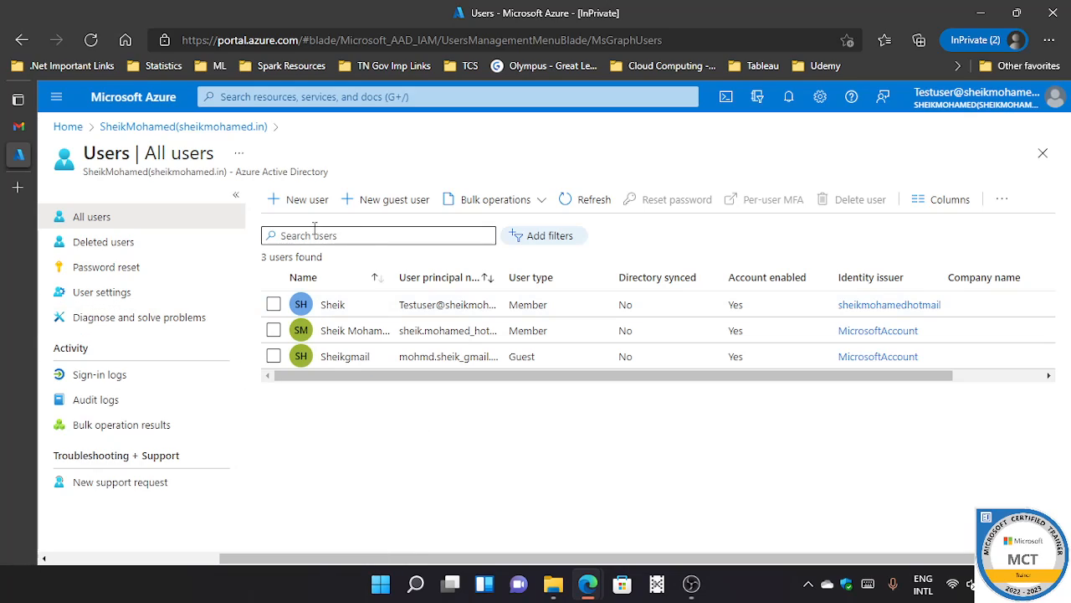
- Open the New guest user invite form and look over its fields
click(399, 205)
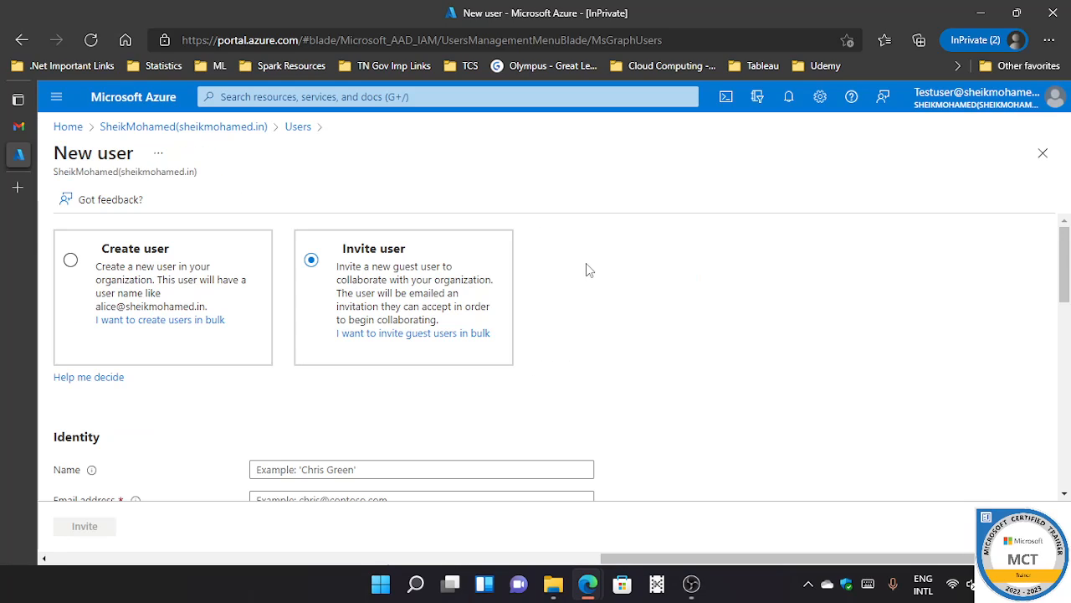
scroll(607, 277, down, 2)
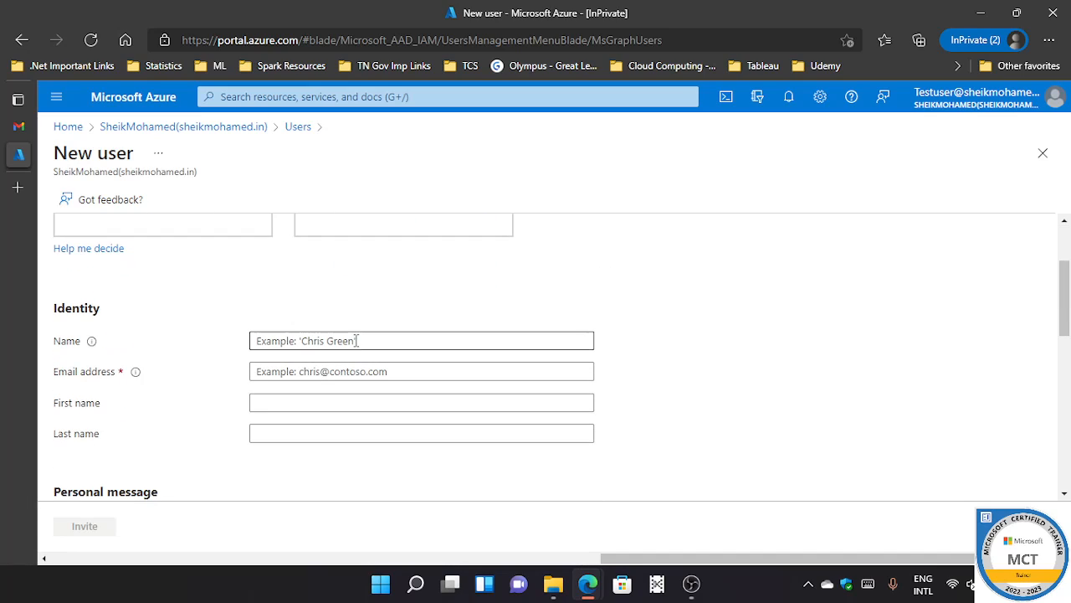
scroll(393, 301, down, 2)
scroll(396, 294, up, 3)
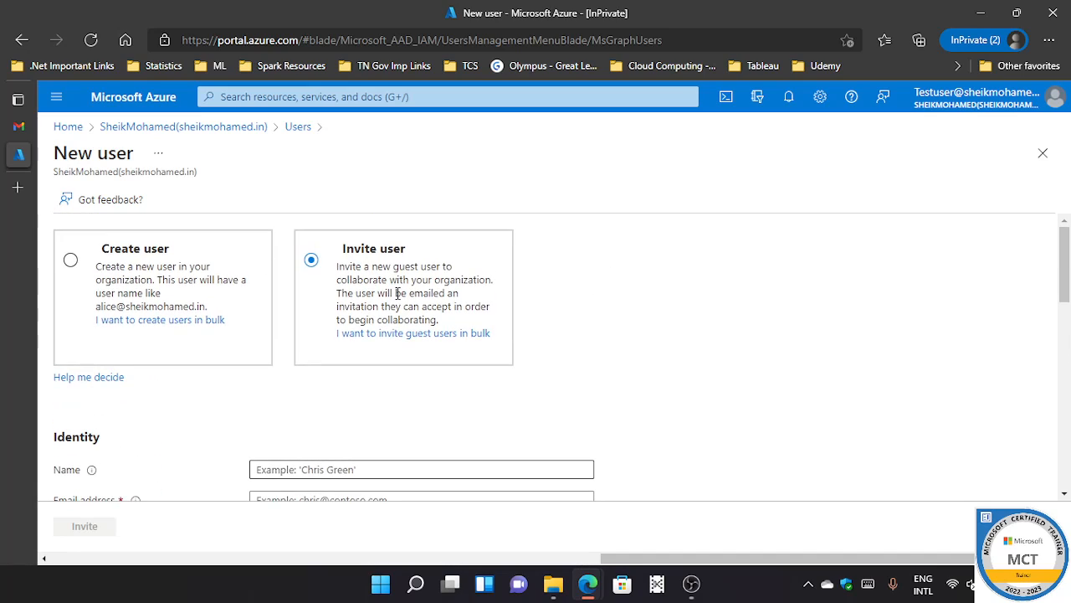
scroll(390, 294, down, 2)
scroll(390, 293, down, 2)
scroll(390, 294, up, 2)
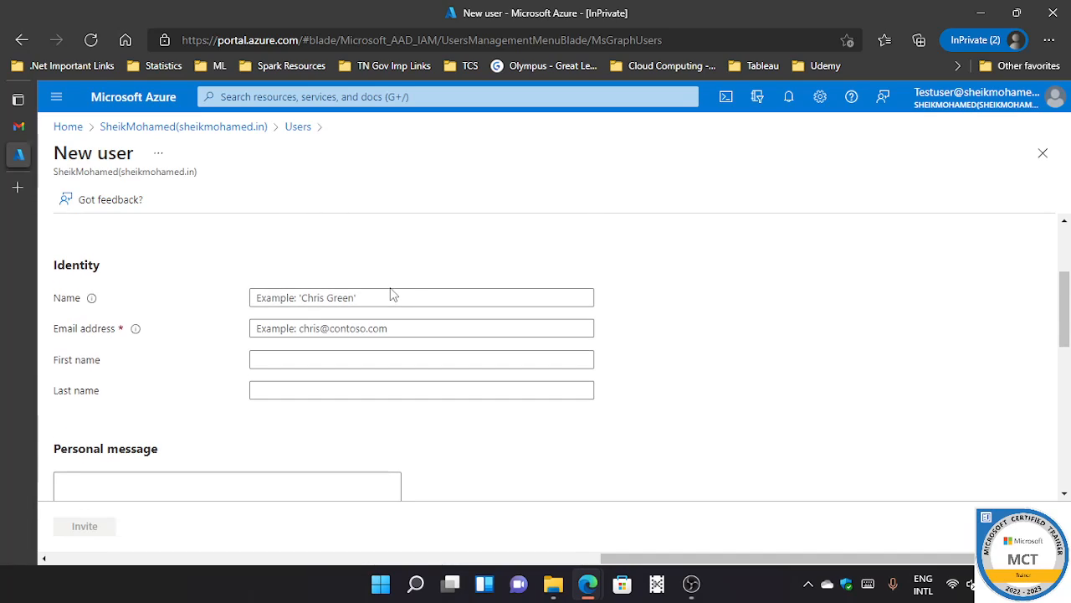
- Invite the guest's Gmail address, bringing All users to four entries
click(337, 328)
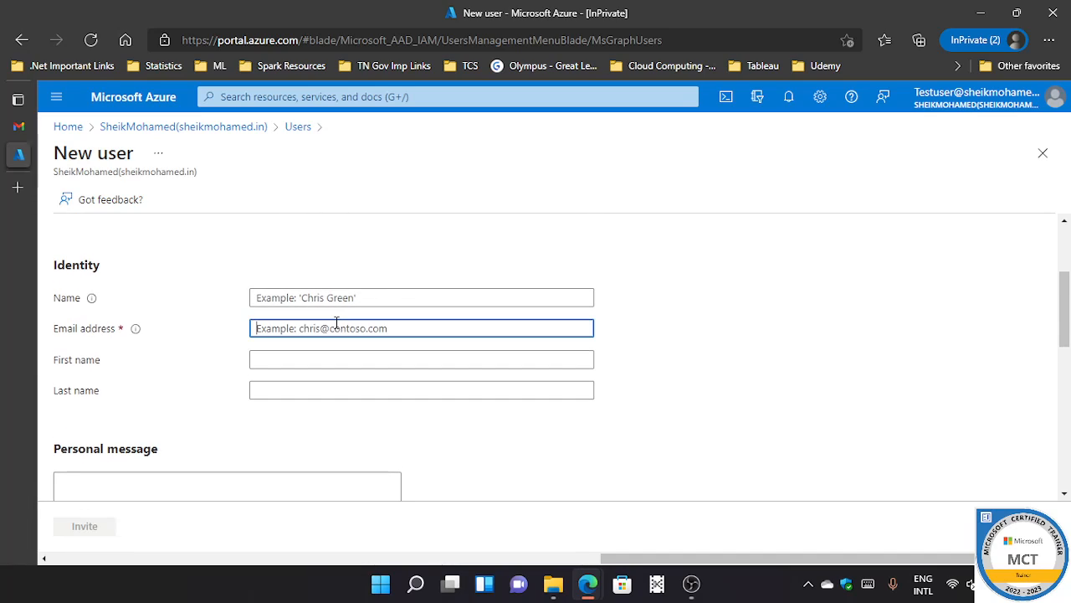
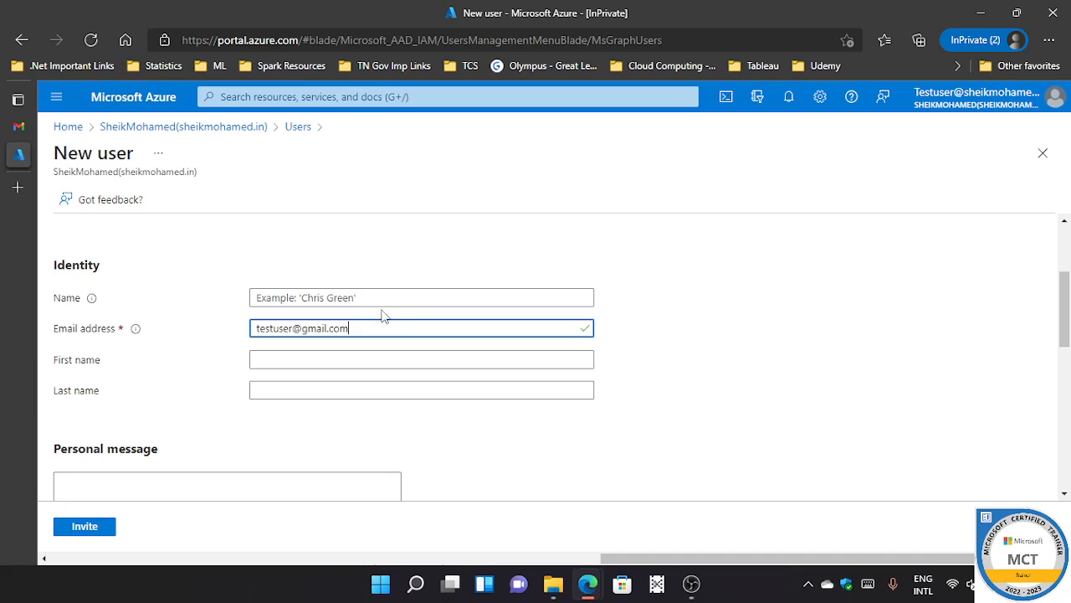
scroll(176, 385, down, 4)
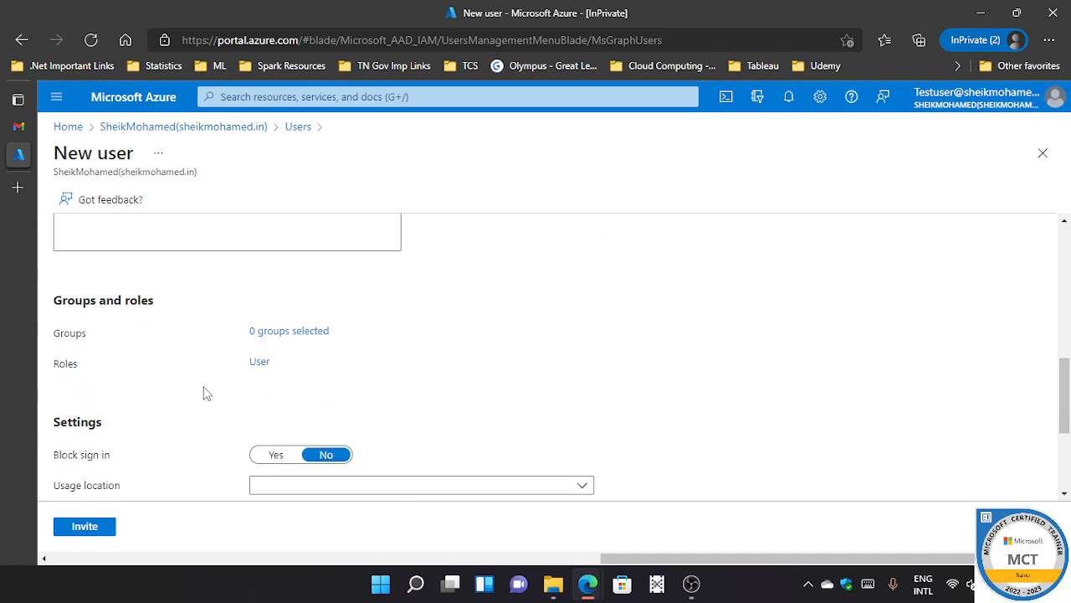
scroll(207, 393, down, 2)
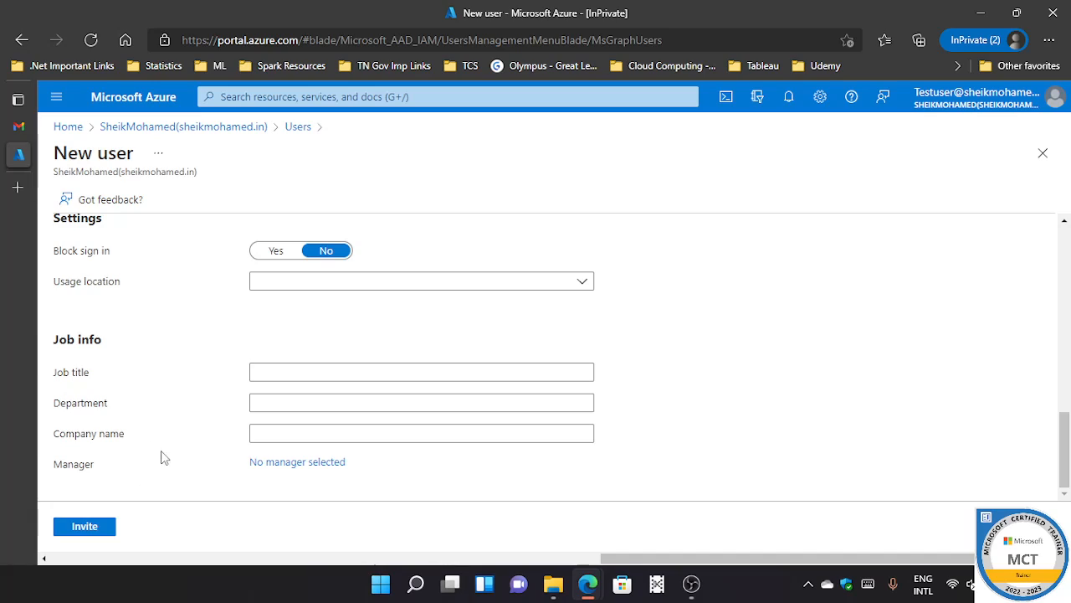
scroll(159, 461, up, 3)
click(94, 528)
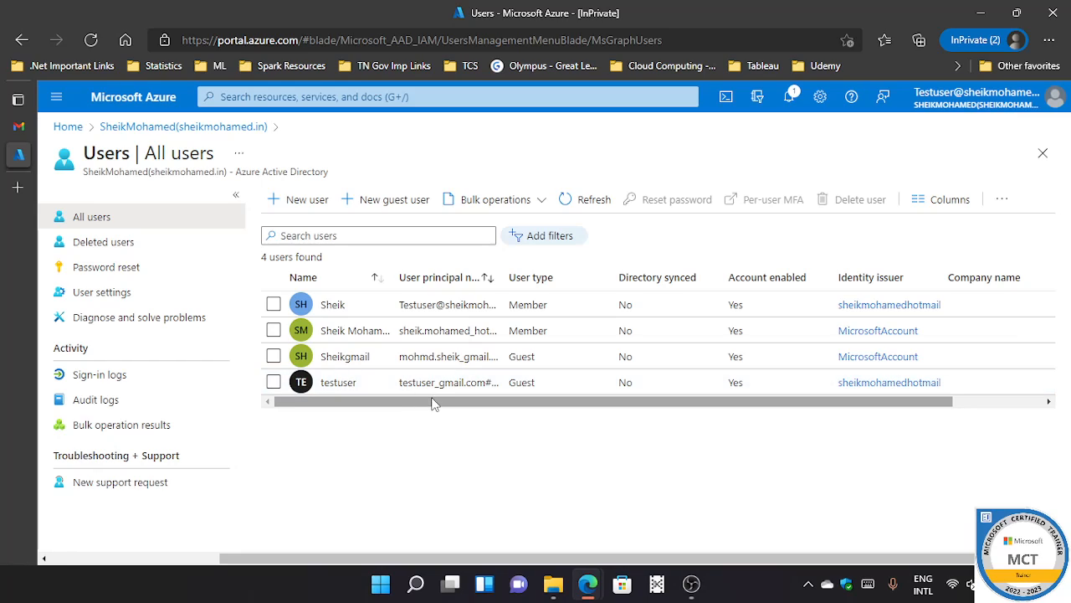
drag(444, 406, 313, 430)
drag(606, 405, 400, 407)
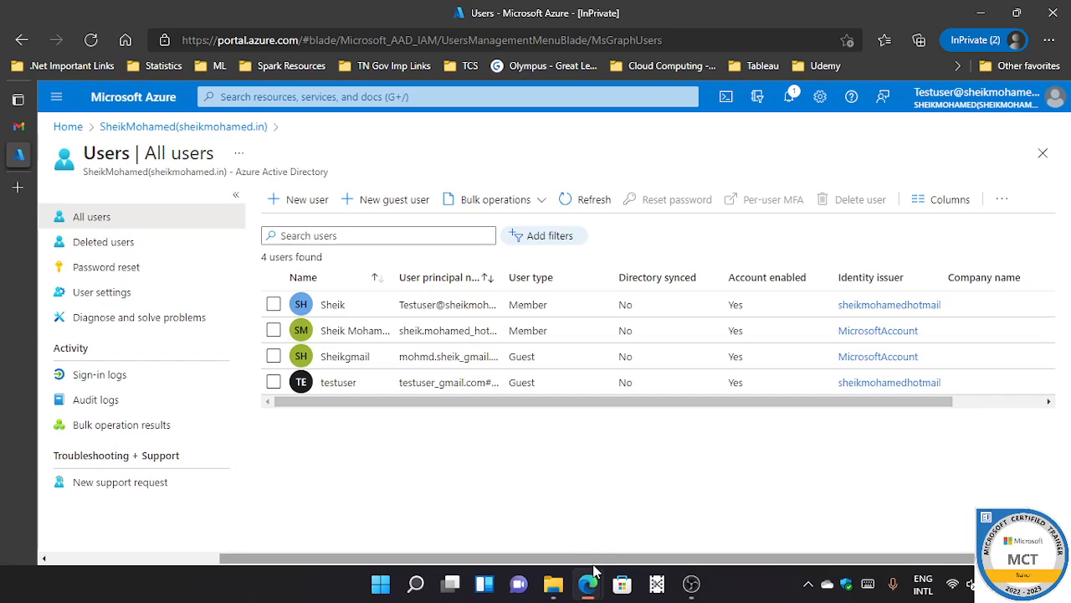
mouse_move(17, 134)
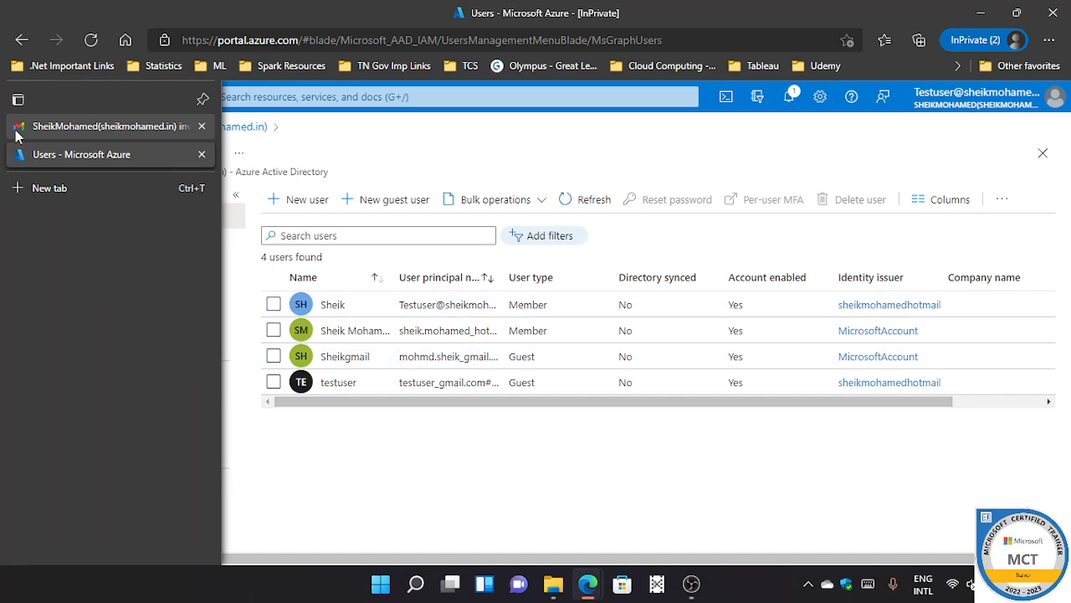
click(35, 132)
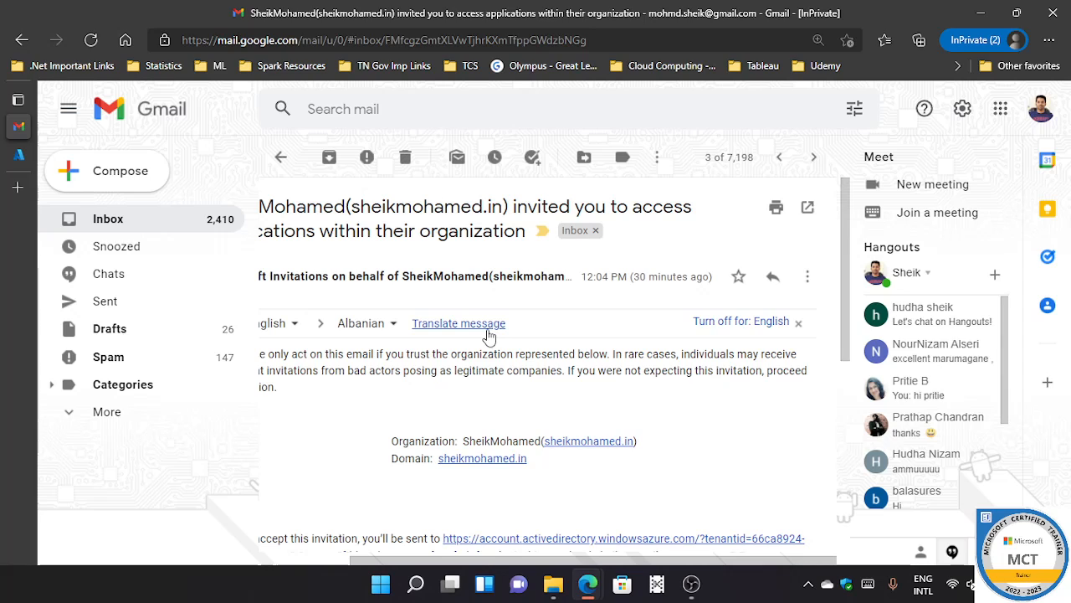
scroll(546, 347, down, 2)
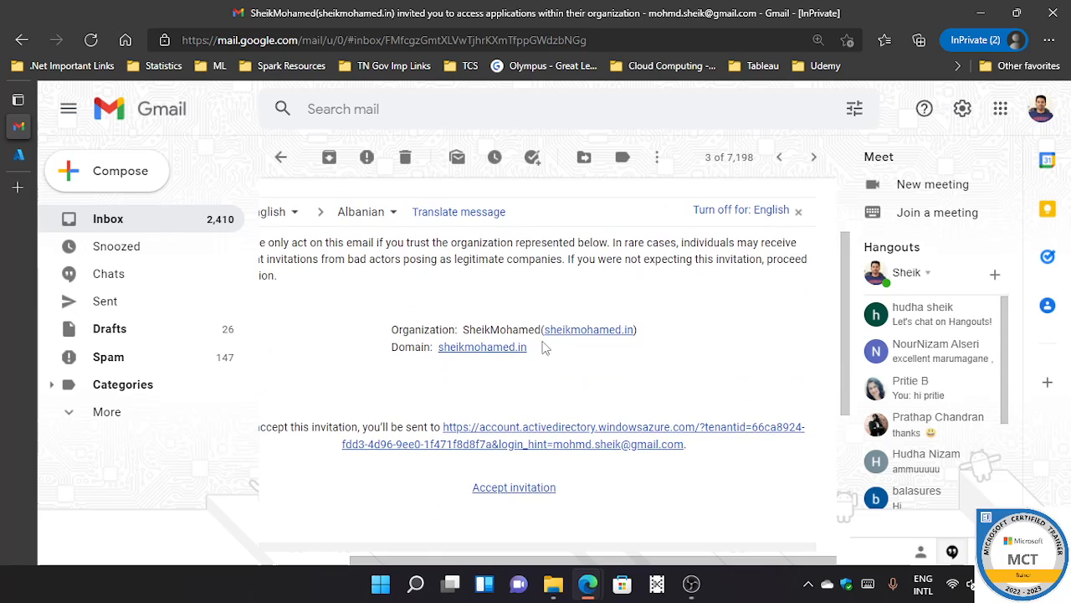
scroll(636, 331, up, 2)
click(808, 207)
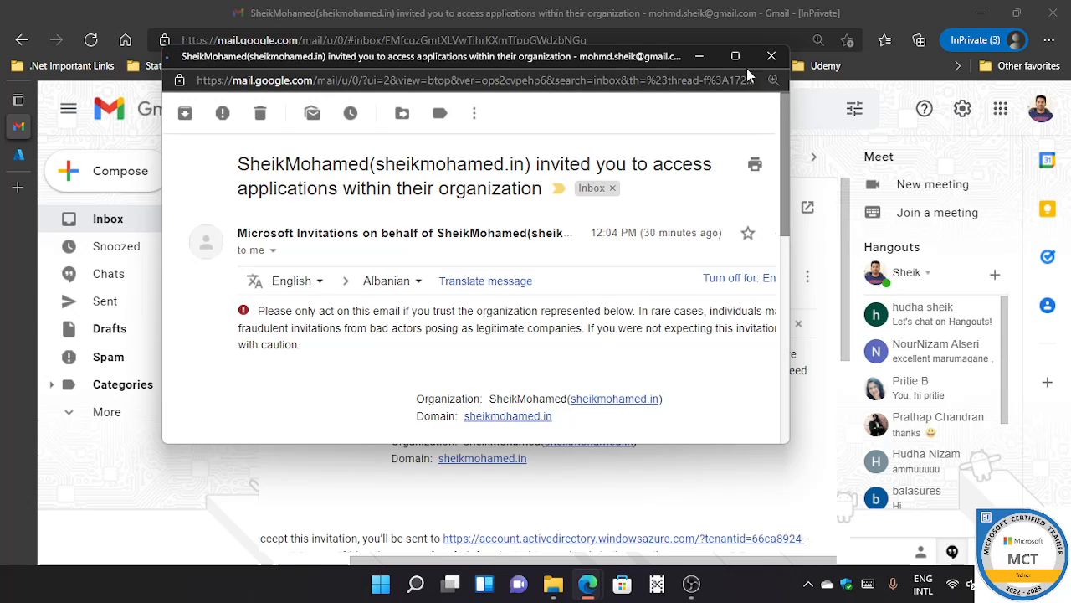
click(734, 53)
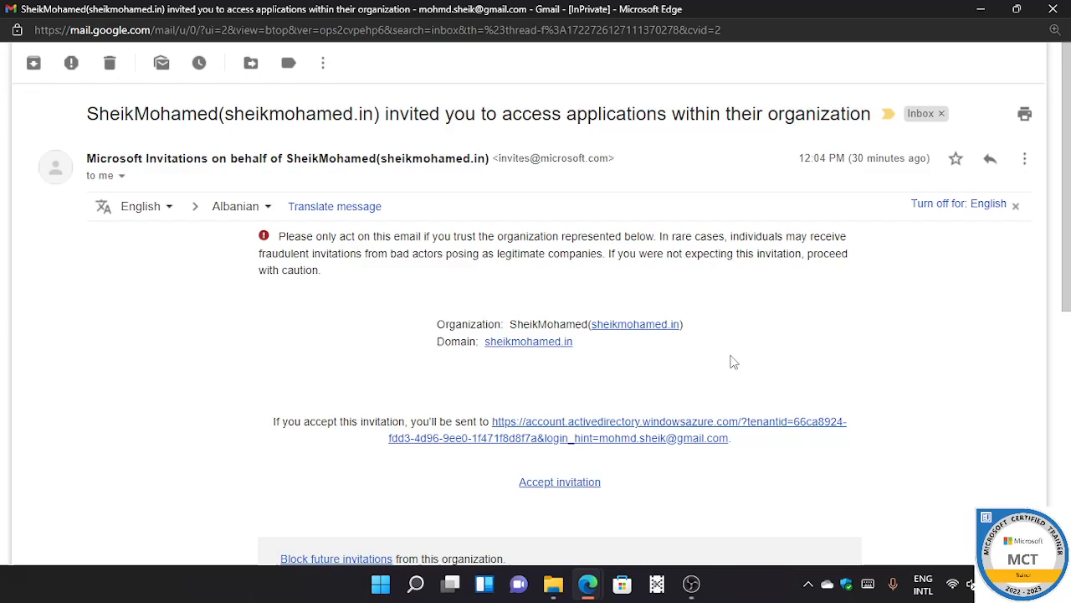
scroll(731, 360, down, 1)
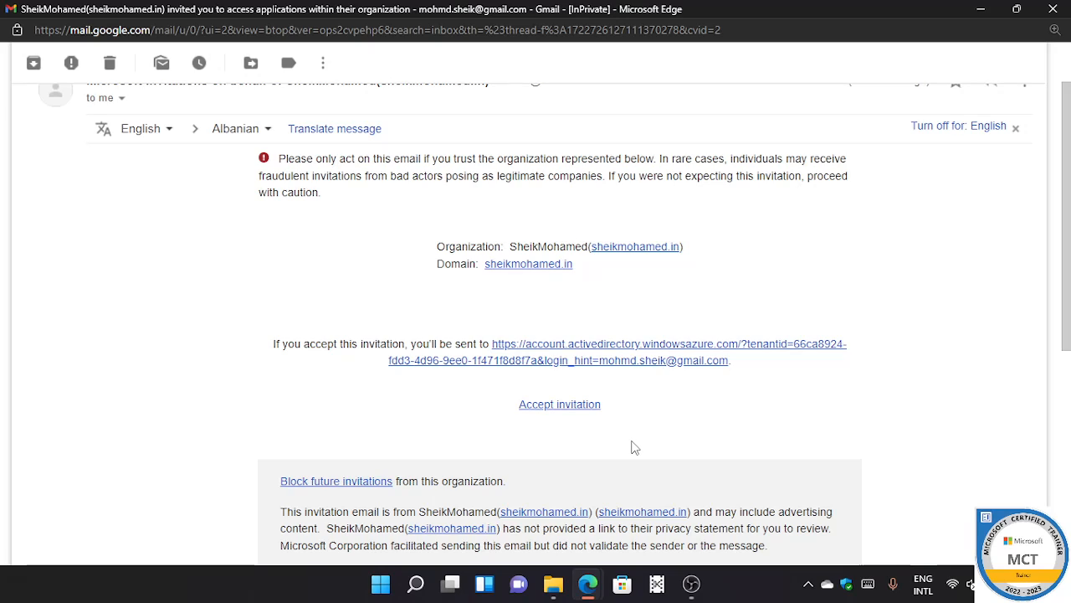
click(1053, 9)
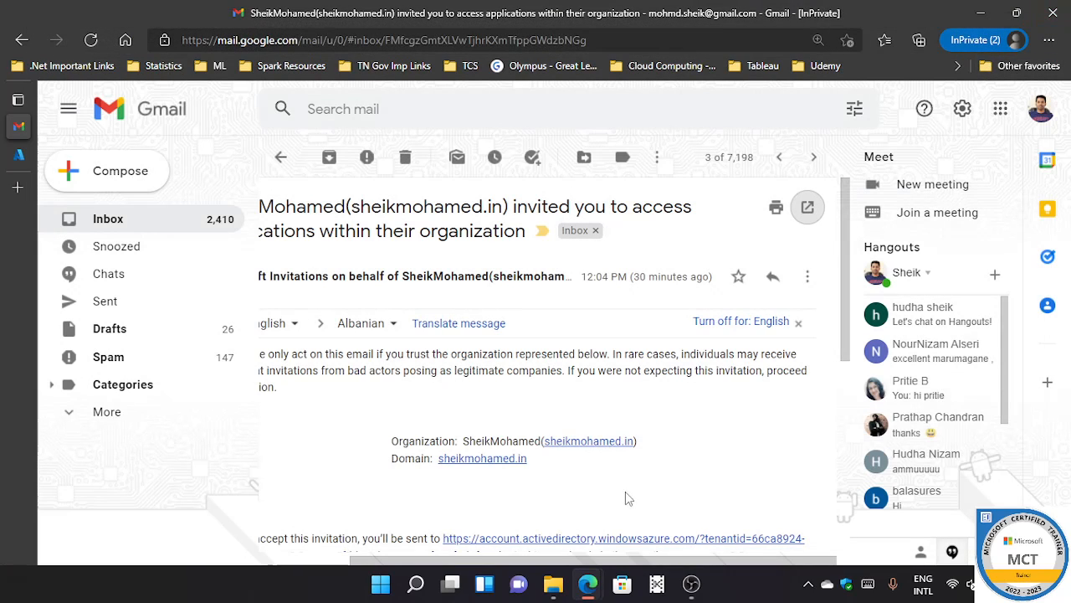
click(19, 154)
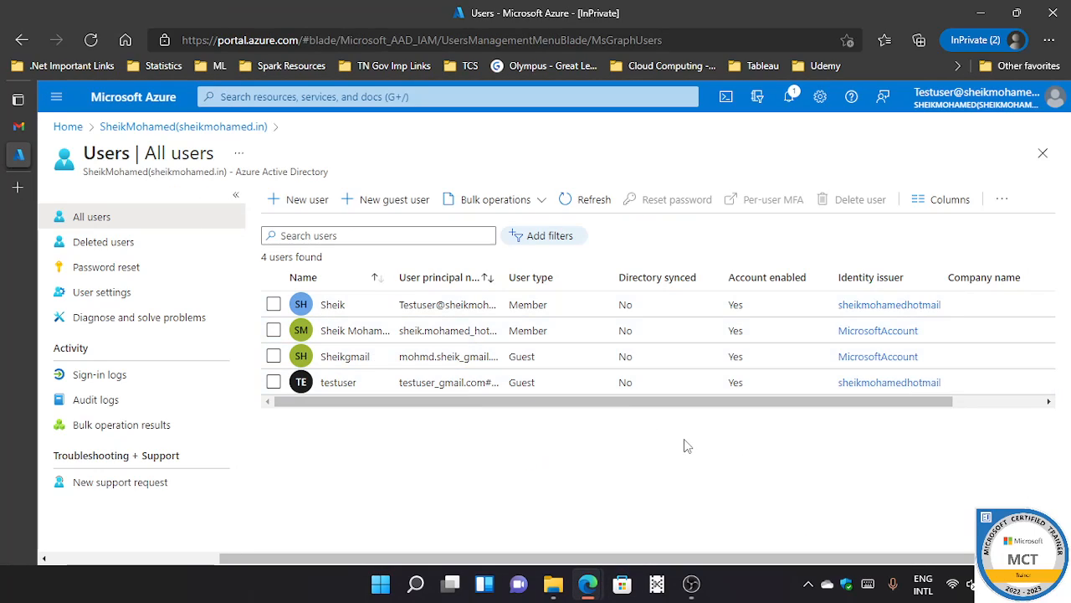
- View the Gmail guest's profile, then choose Sign in with a different account from the account menu
click(484, 359)
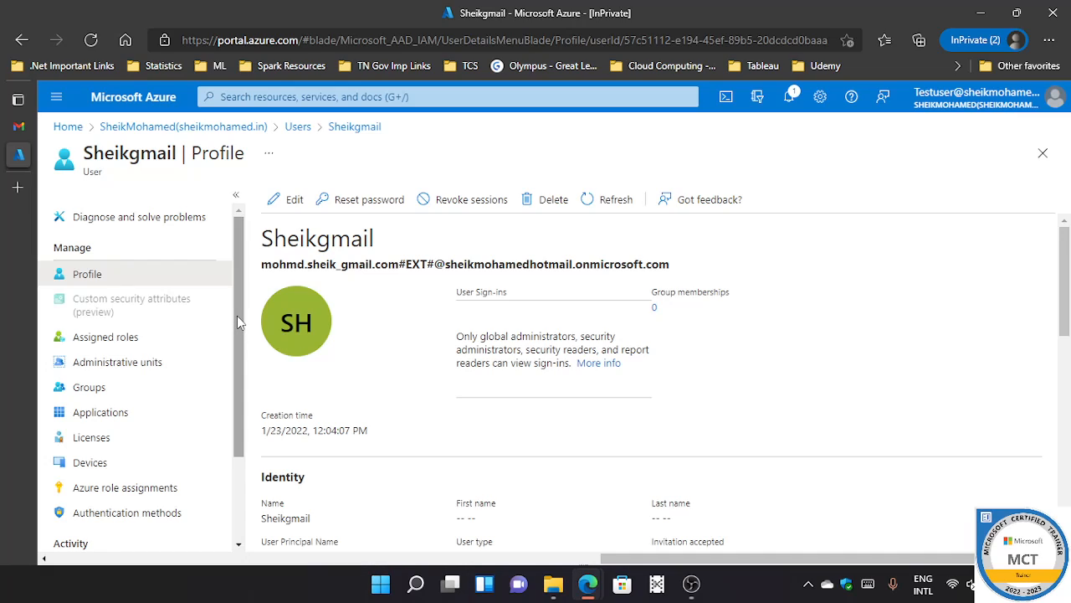
click(993, 105)
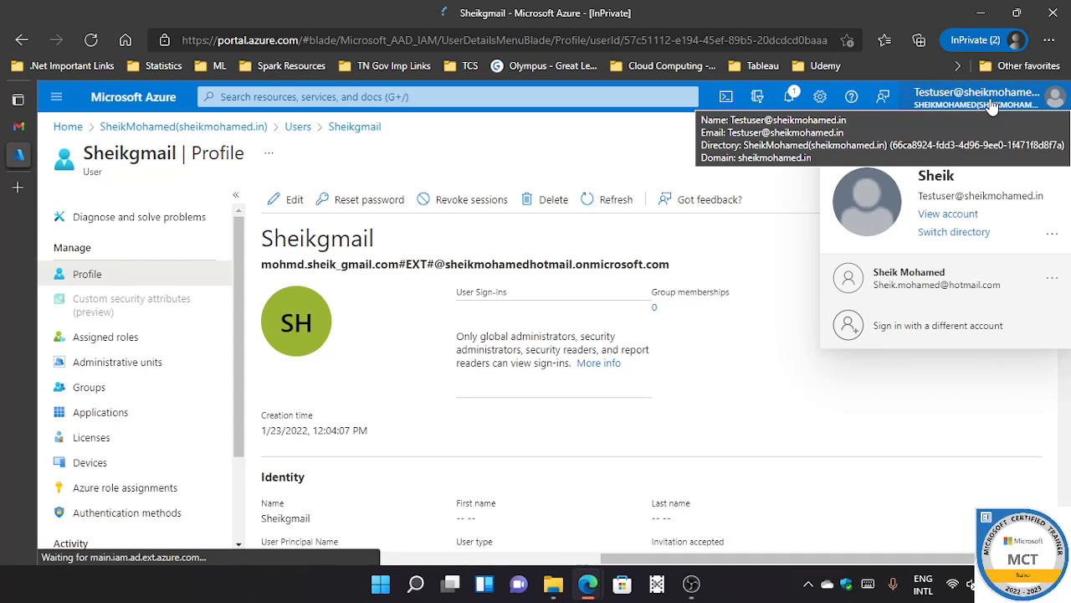
click(951, 324)
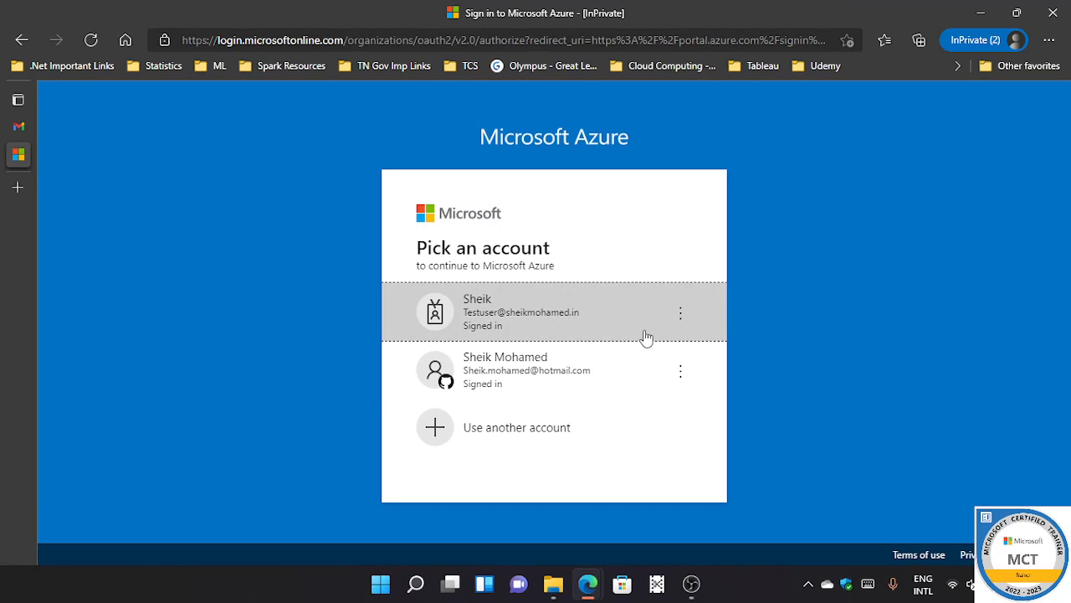
- Start signing in with another account and enter the invited guest's Gmail address
click(560, 436)
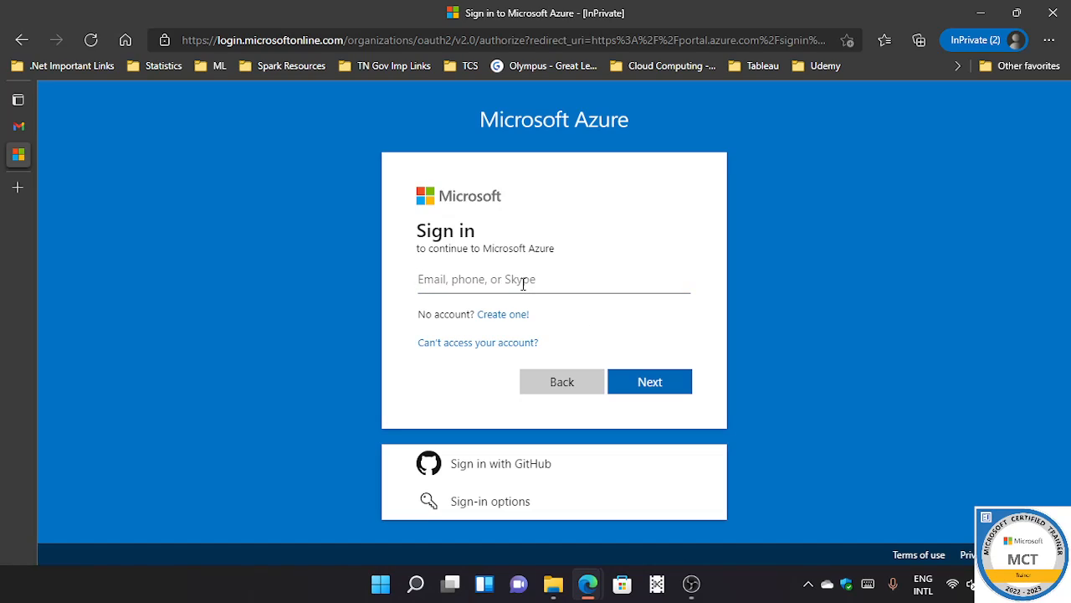
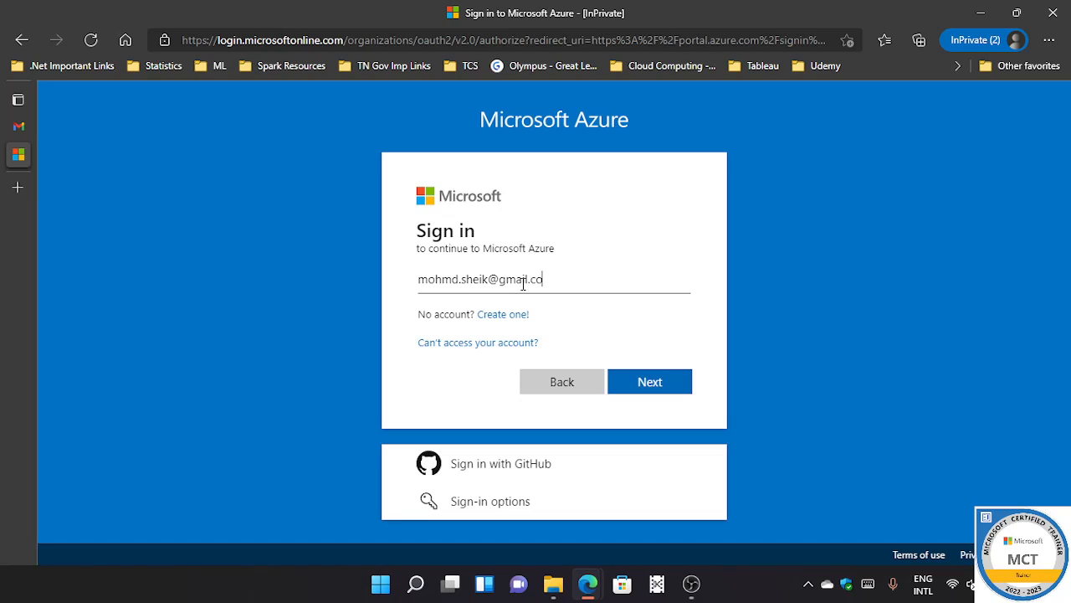
key(Return)
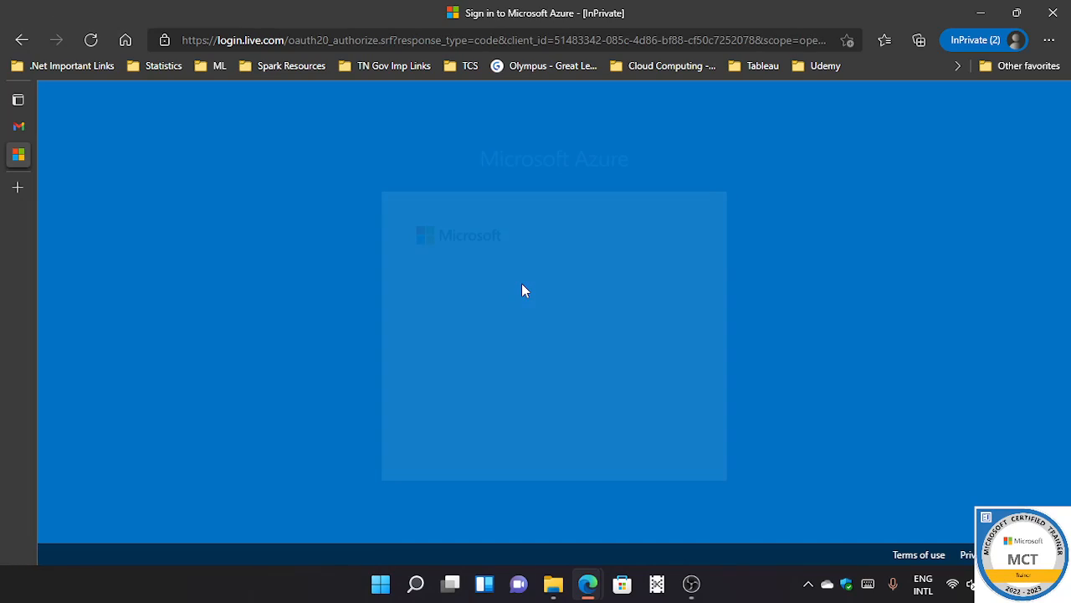
- Enter the guest's password, decline staying signed in, and dismiss the Advisor recommendations popup
text(****)
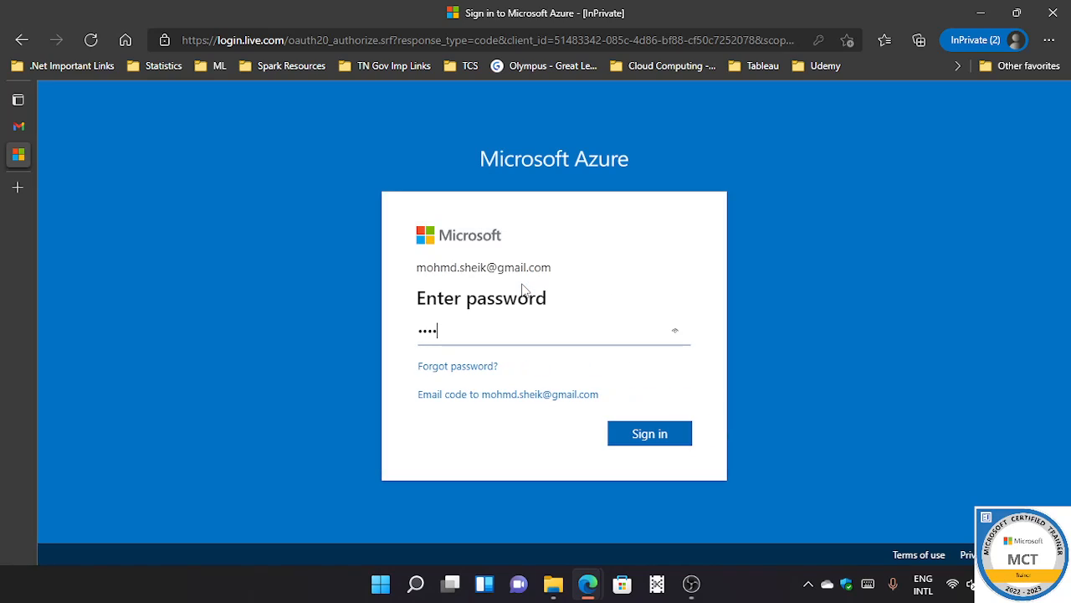
text(***)
key(Return)
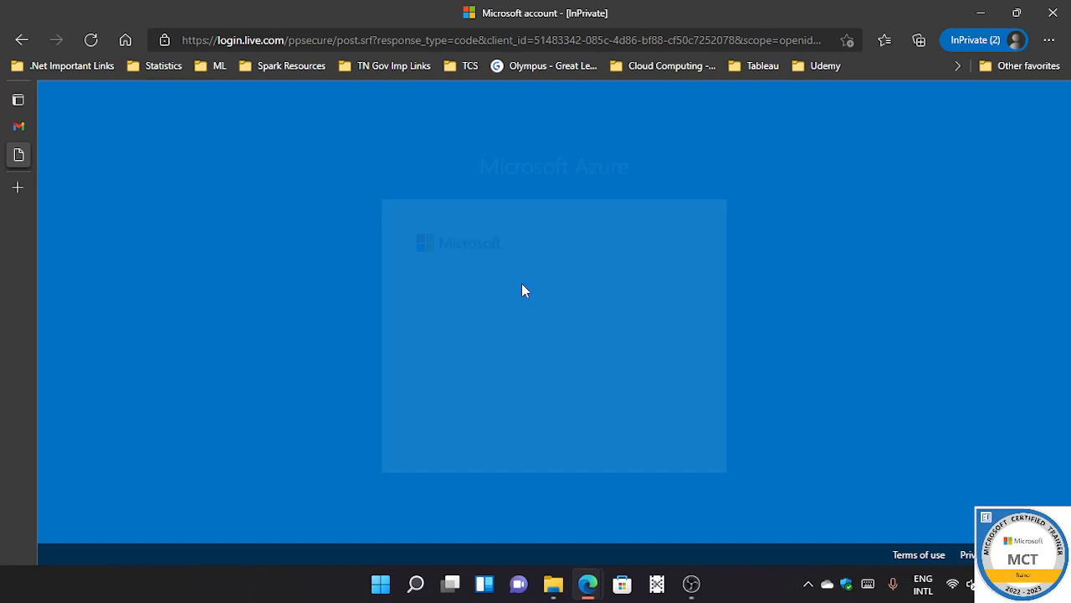
click(563, 426)
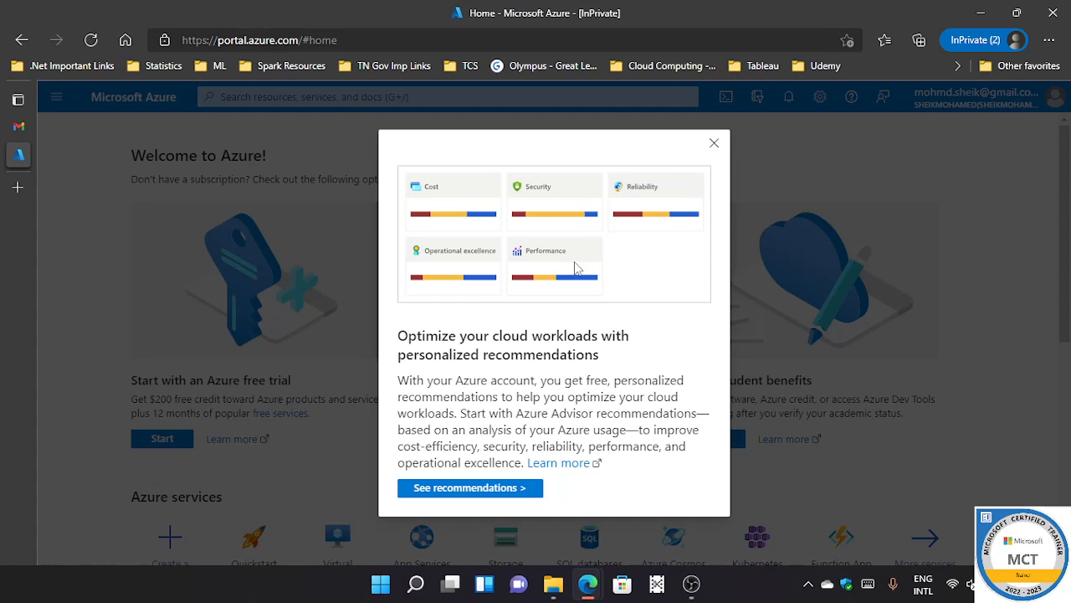
click(714, 144)
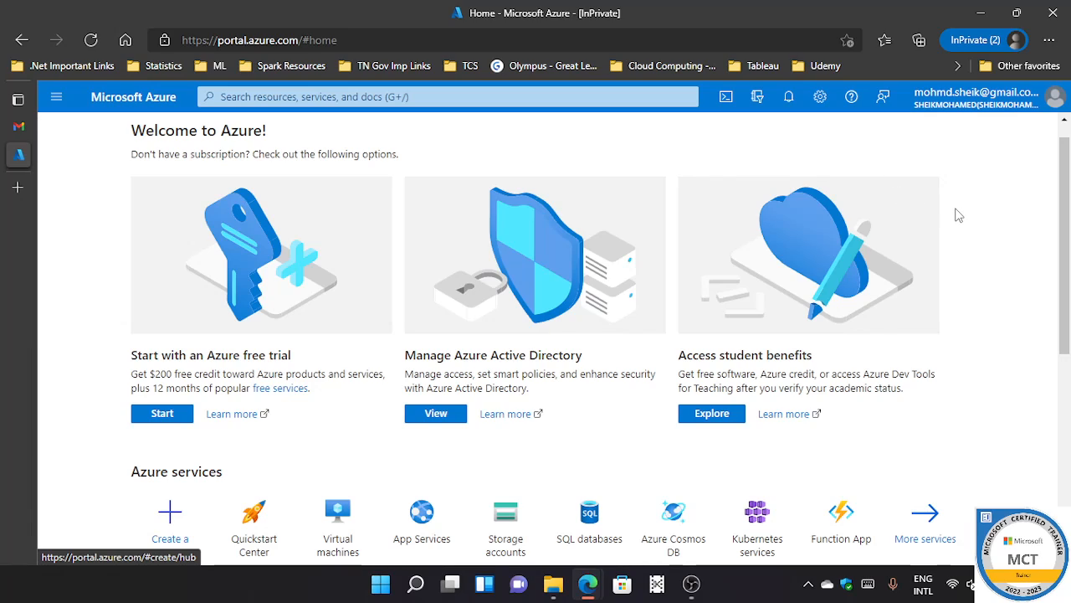
- Open the account menu in the top-right header to confirm the guest's Gmail account is signed in
click(994, 103)
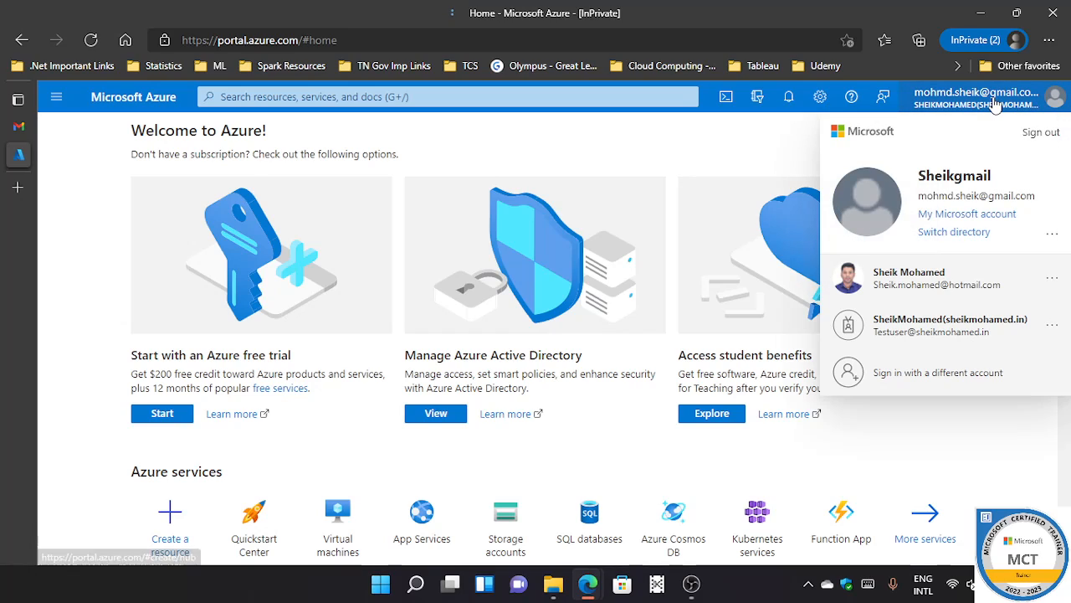